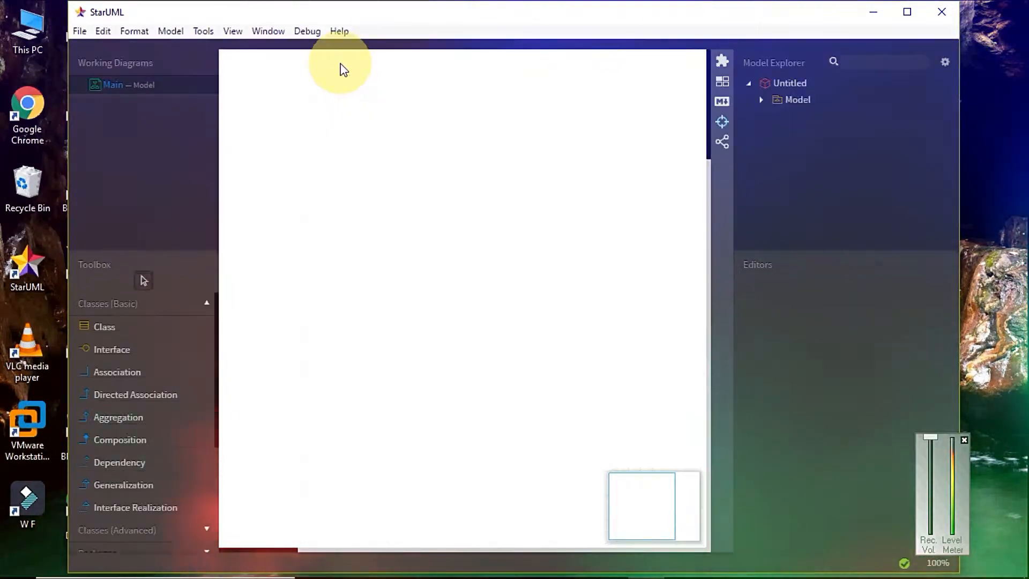
# Add a Statechart Diagram to the untitled project.
pyautogui.click(168, 34)
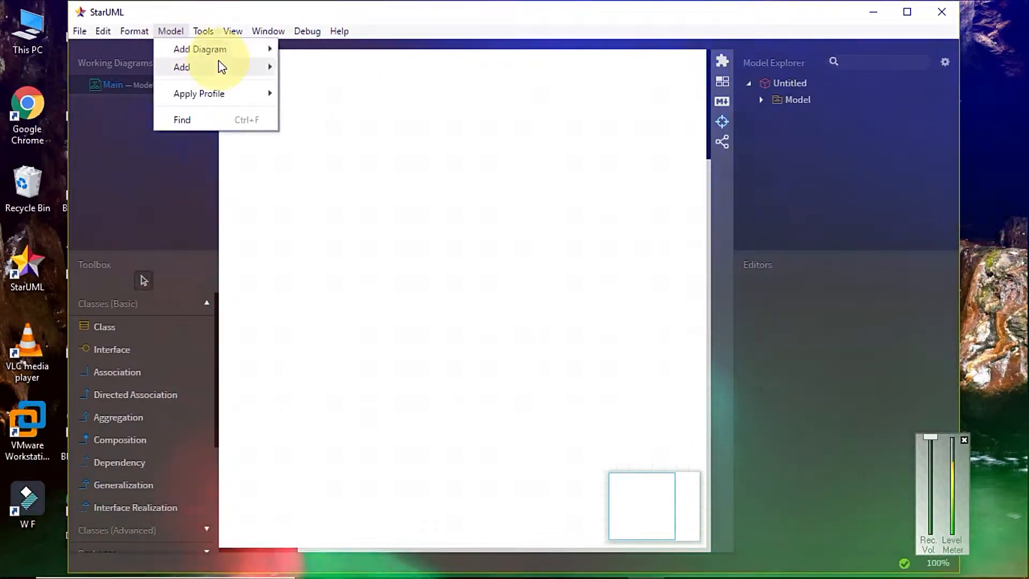
pyautogui.moveTo(246, 51)
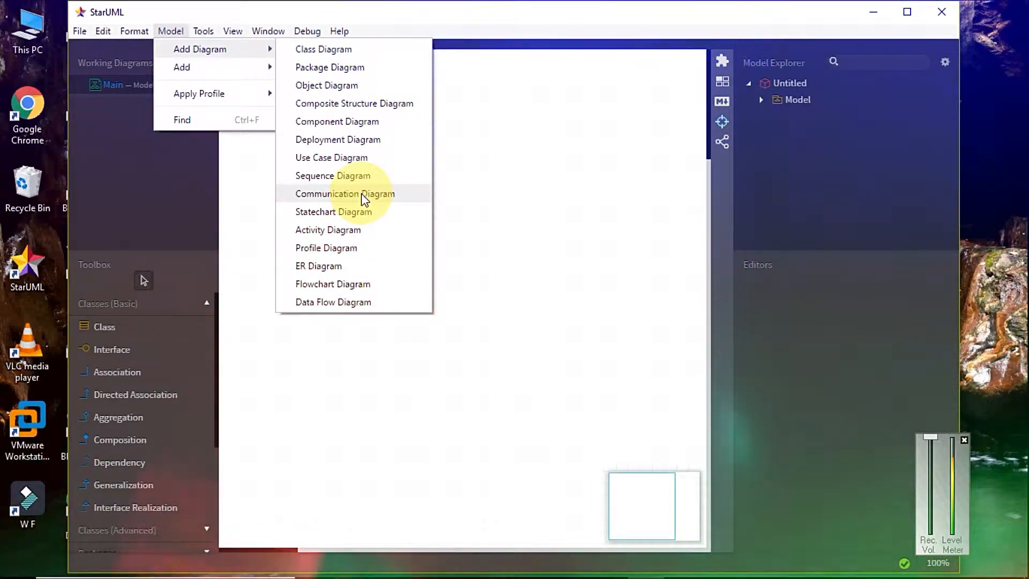
pyautogui.click(257, 46)
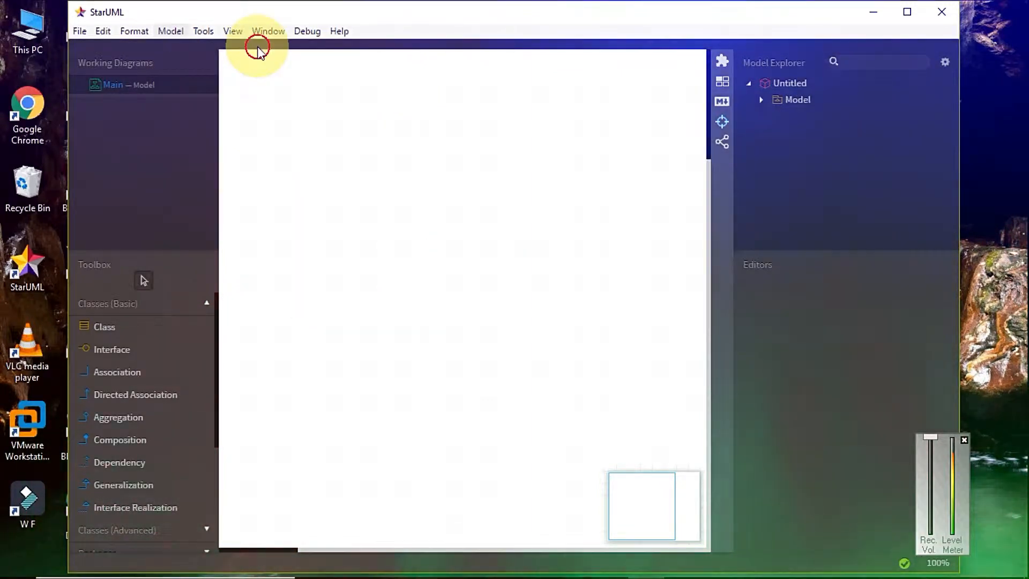
pyautogui.click(171, 31)
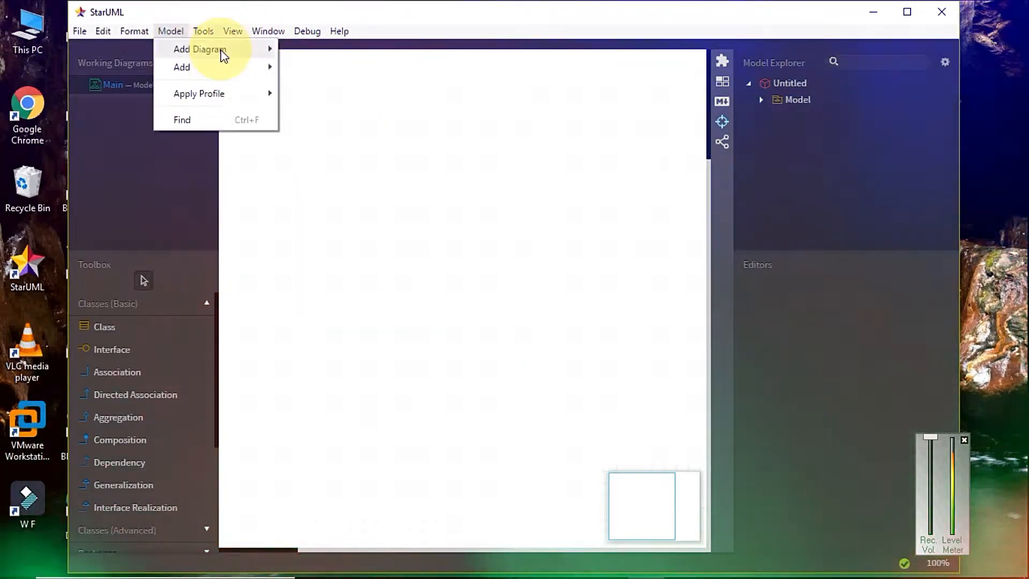
pyautogui.moveTo(241, 51)
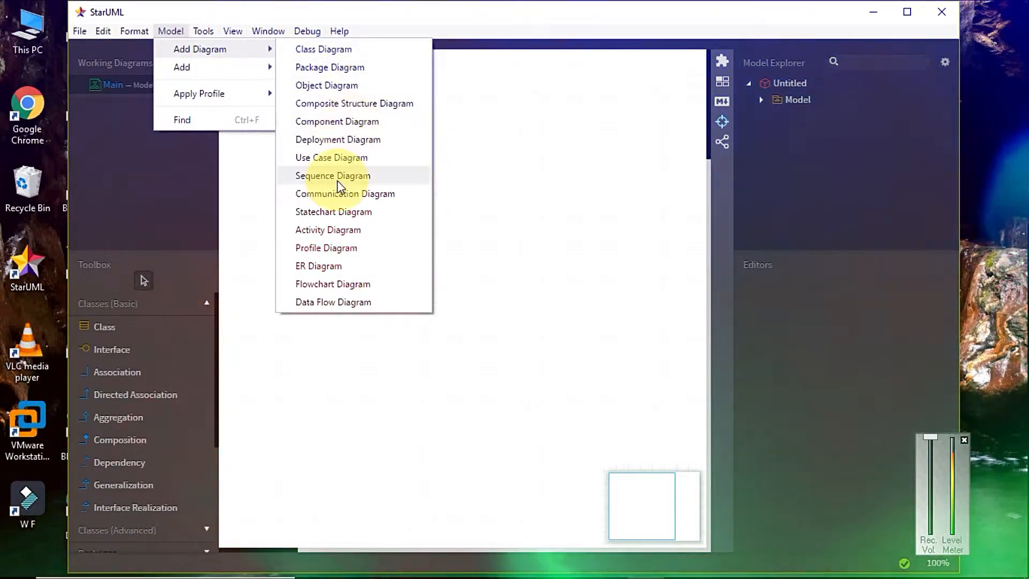
pyautogui.click(352, 213)
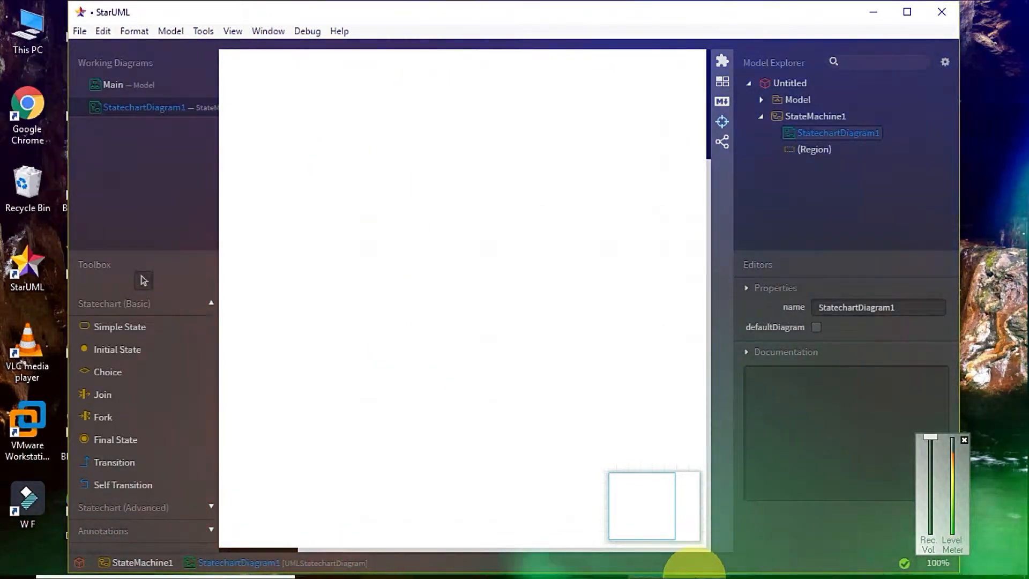
# Switch to the ch 3 document in Word and examine the State Transition Diagram for call.
pyautogui.moveTo(650, 572)
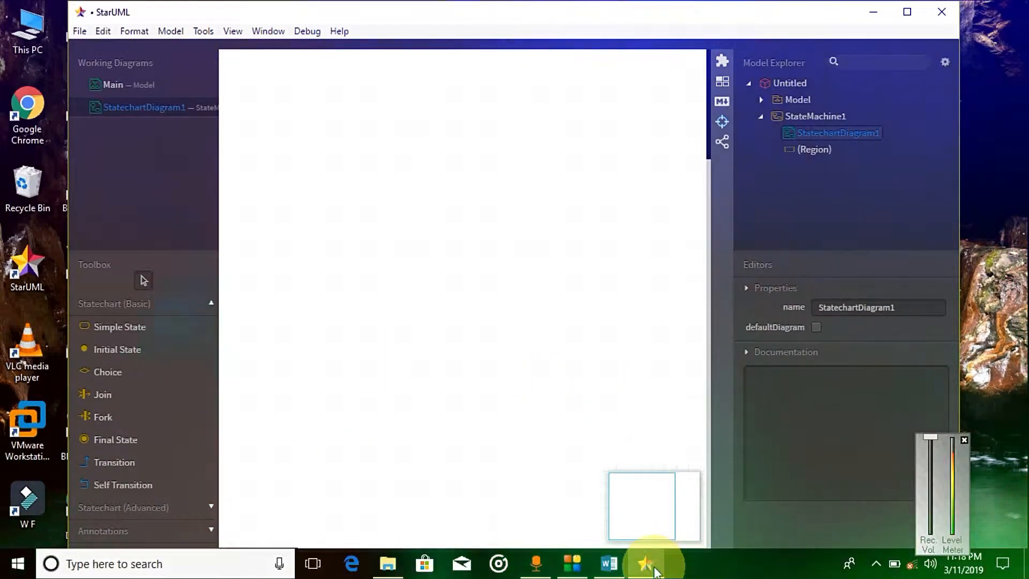
pyautogui.click(649, 569)
pyautogui.click(653, 570)
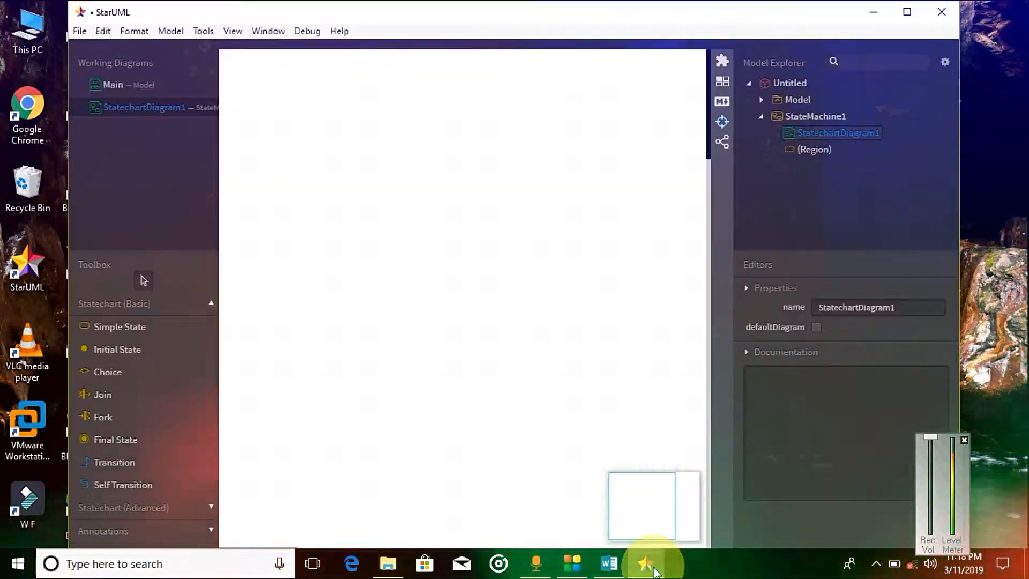
pyautogui.click(605, 569)
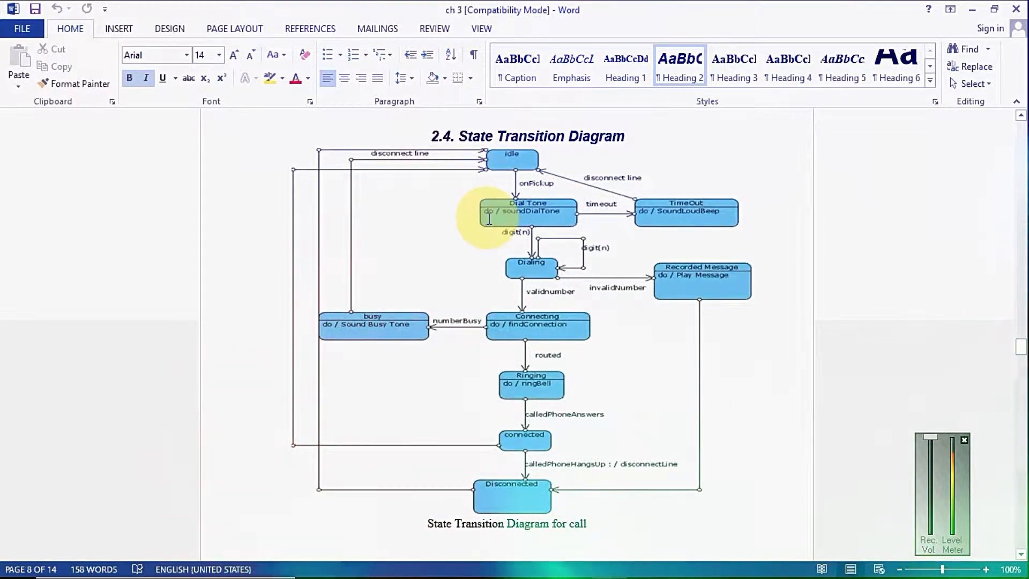
pyautogui.moveTo(609, 575)
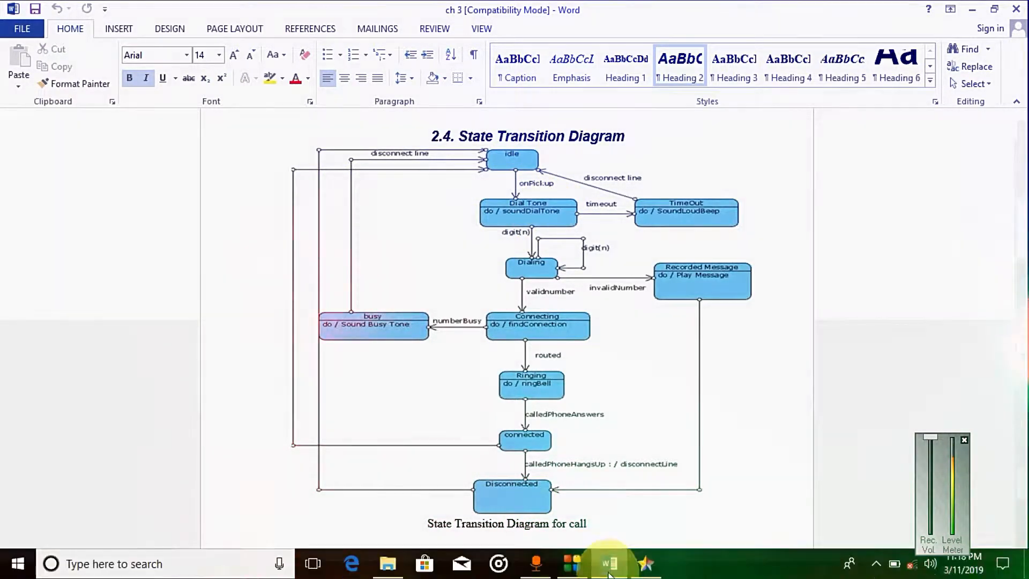
# Return to StarUML and draw a simple state named dfghjk in the upper middle of the statechart diagram.
pyautogui.click(645, 568)
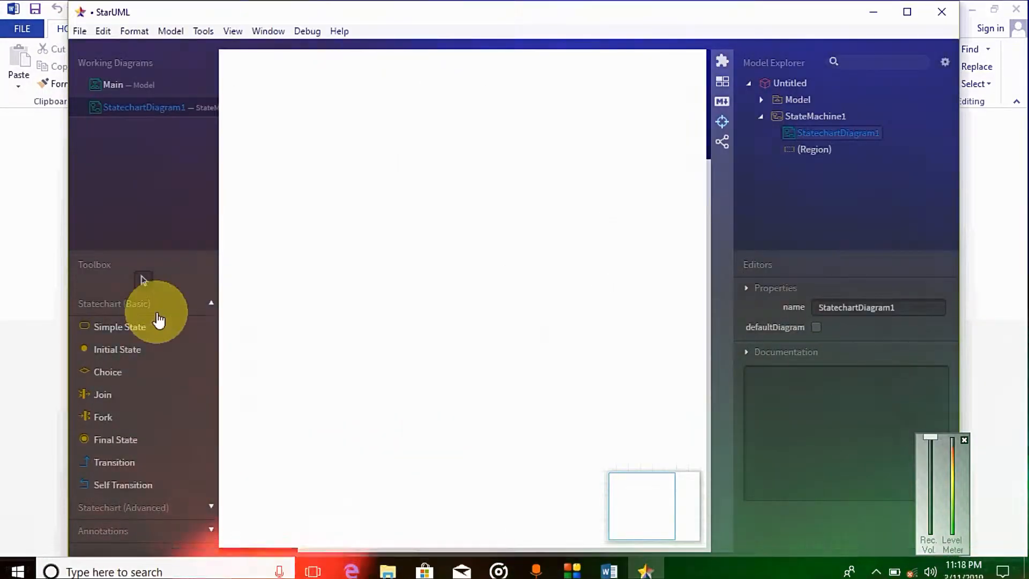
pyautogui.click(116, 328)
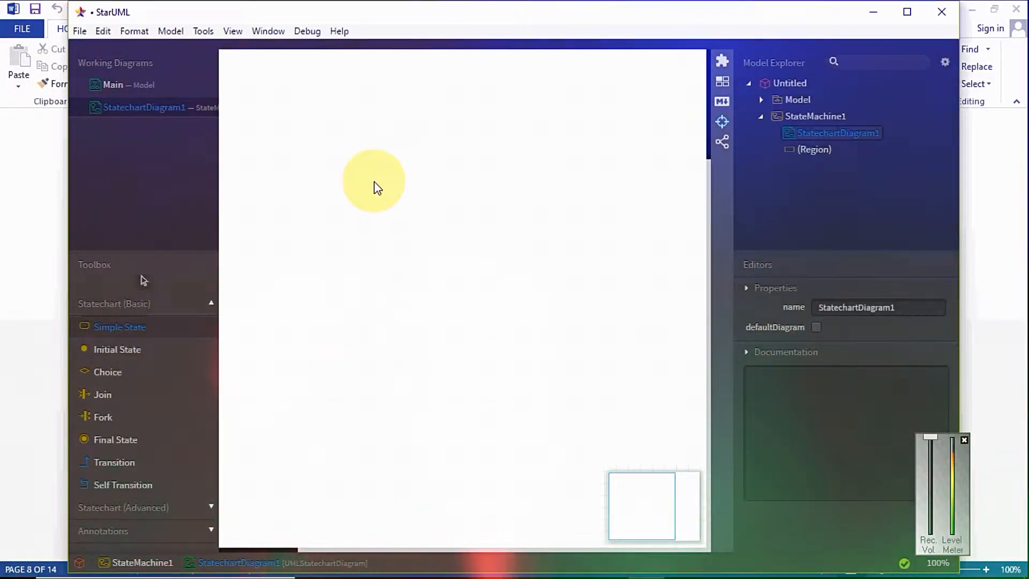
pyautogui.moveTo(375, 178); pyautogui.dragTo(520, 242)
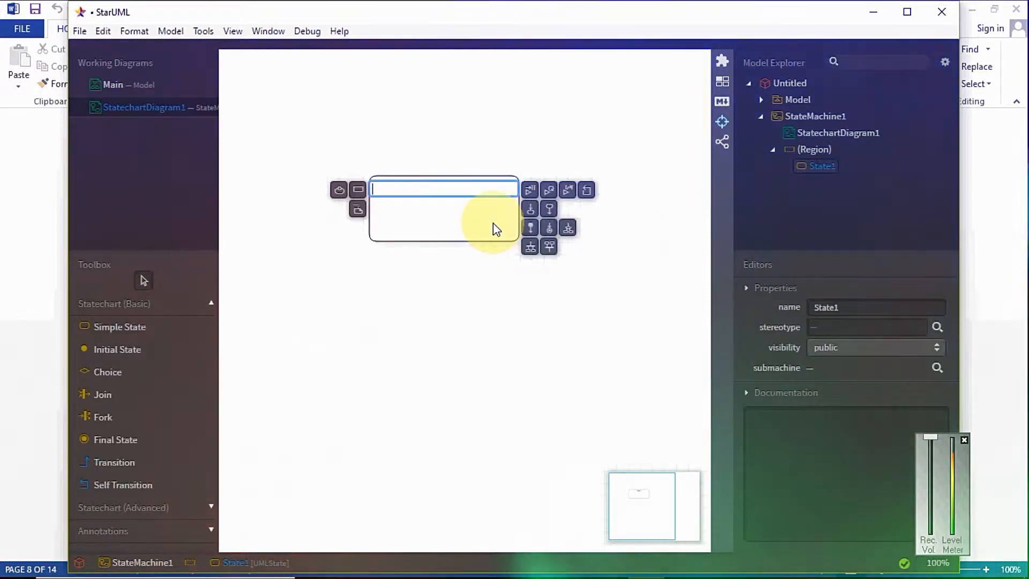
pyautogui.write('dfghjk')
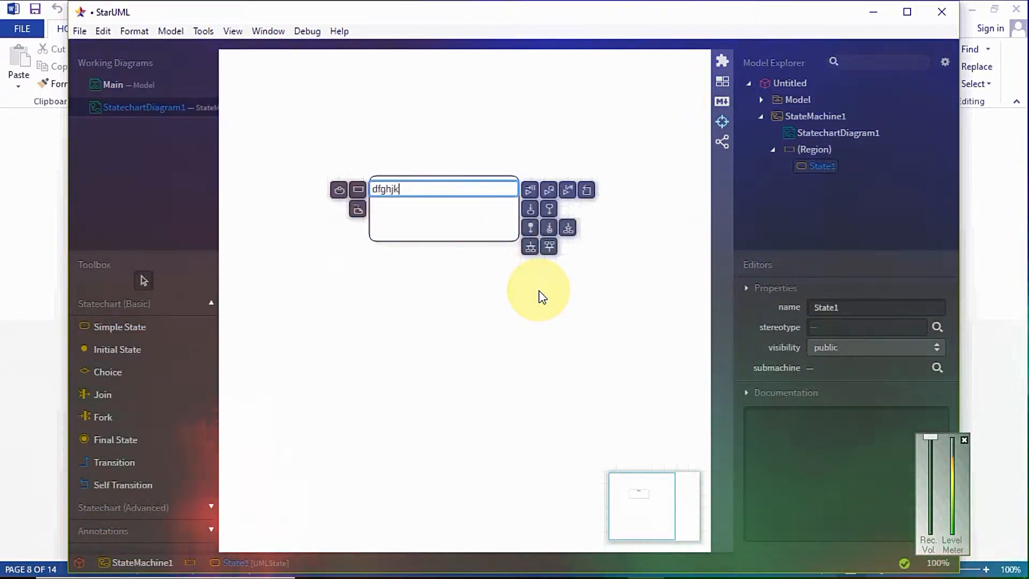
pyautogui.click(542, 296)
# Set the dfghjk state's font size to 16 and its fill color to #00d8b4.
pyautogui.click(467, 206)
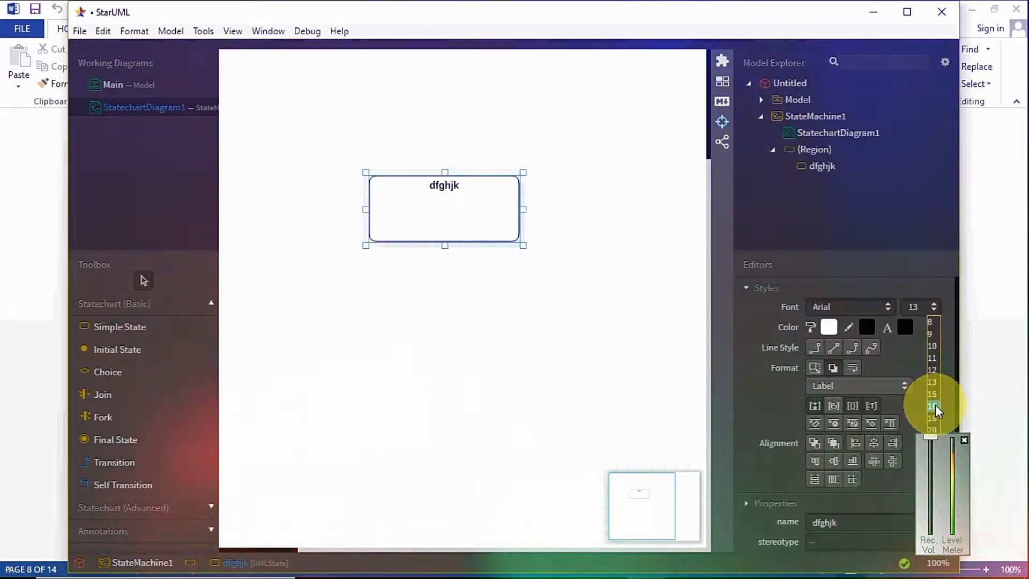
pyautogui.click(934, 407)
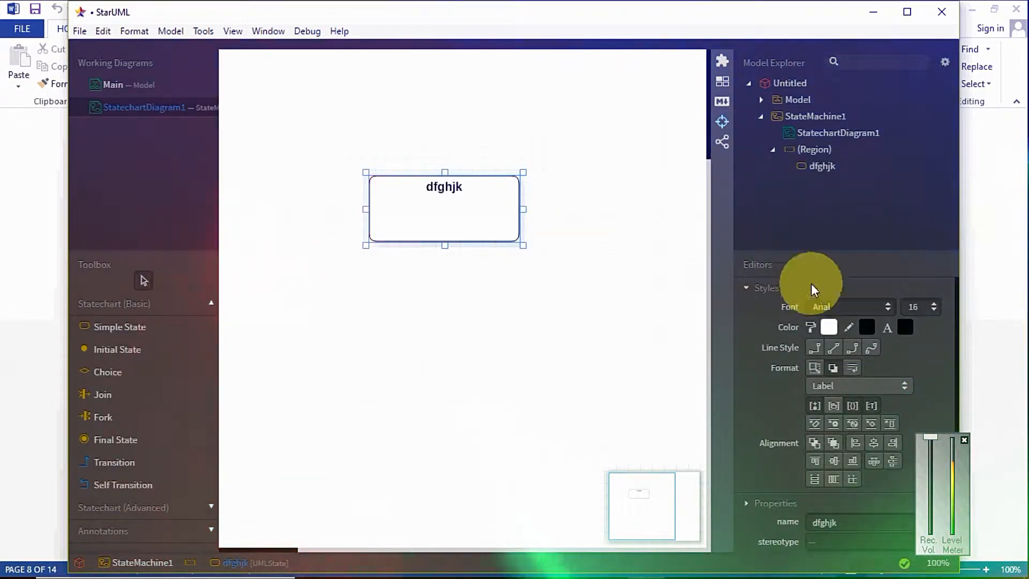
pyautogui.click(829, 327)
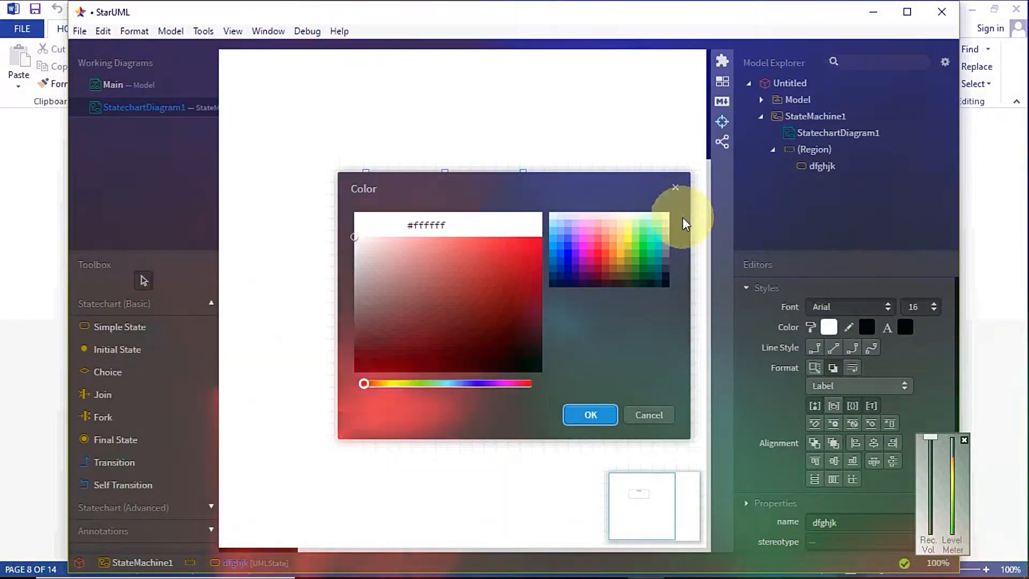
pyautogui.click(660, 254)
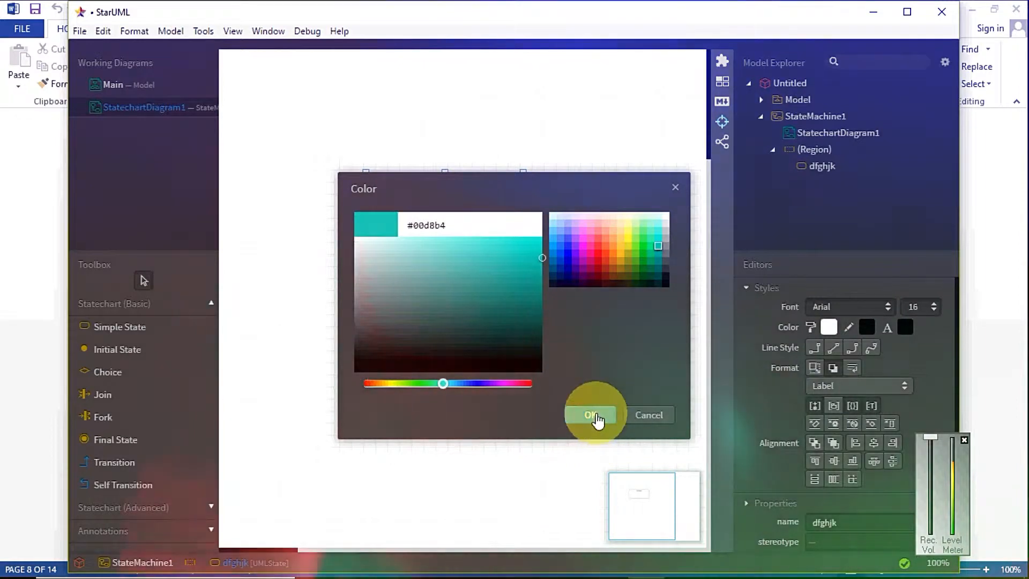
pyautogui.click(592, 415)
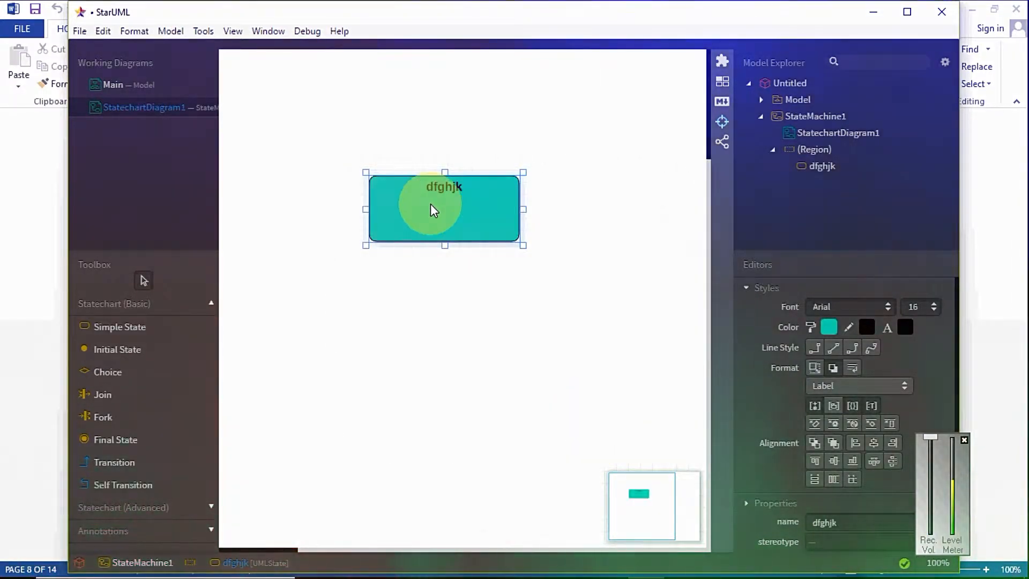
pyautogui.doubleClick(432, 208)
pyautogui.click(433, 209)
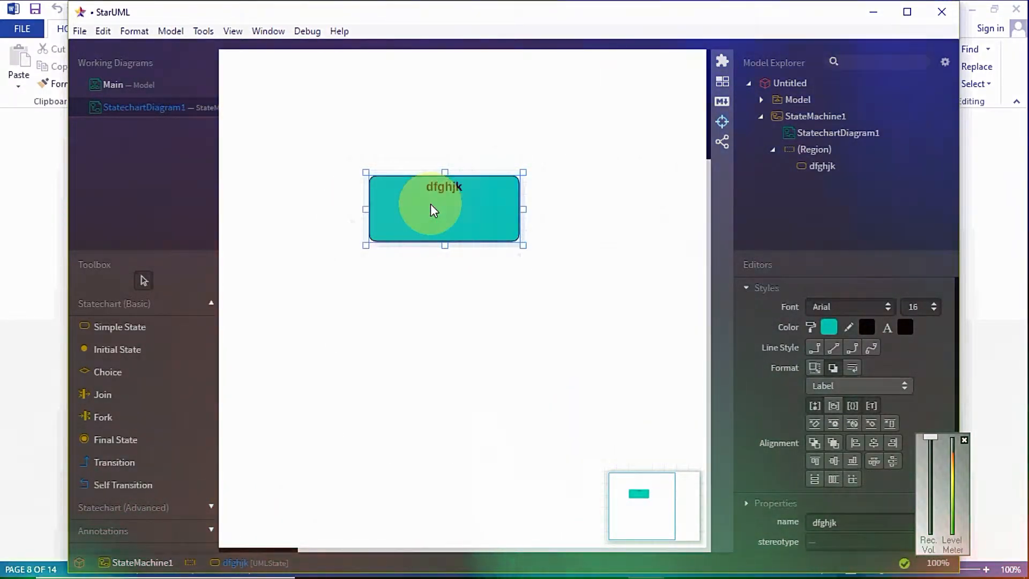
pyautogui.rightClick(433, 209)
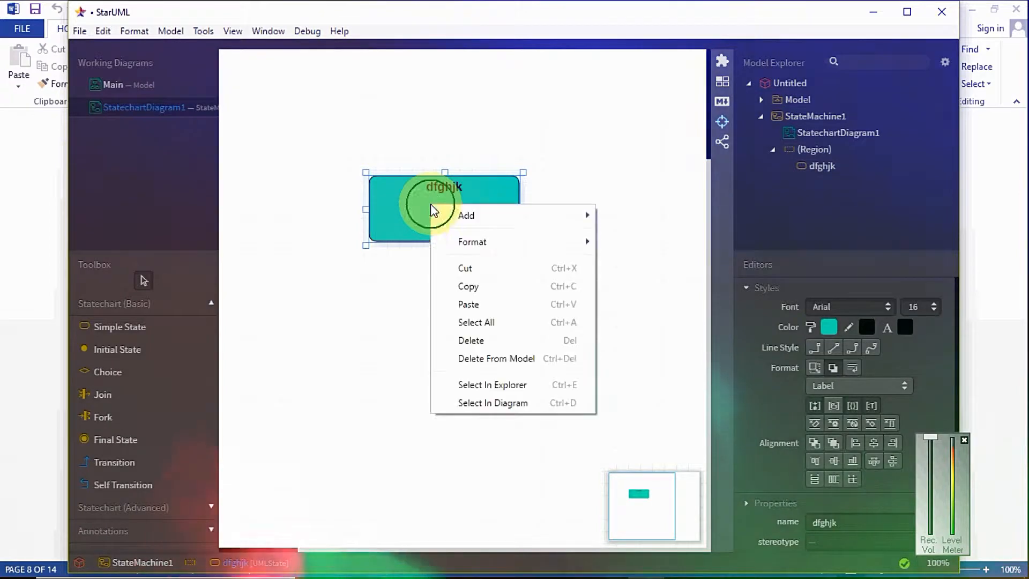
pyautogui.click(368, 356)
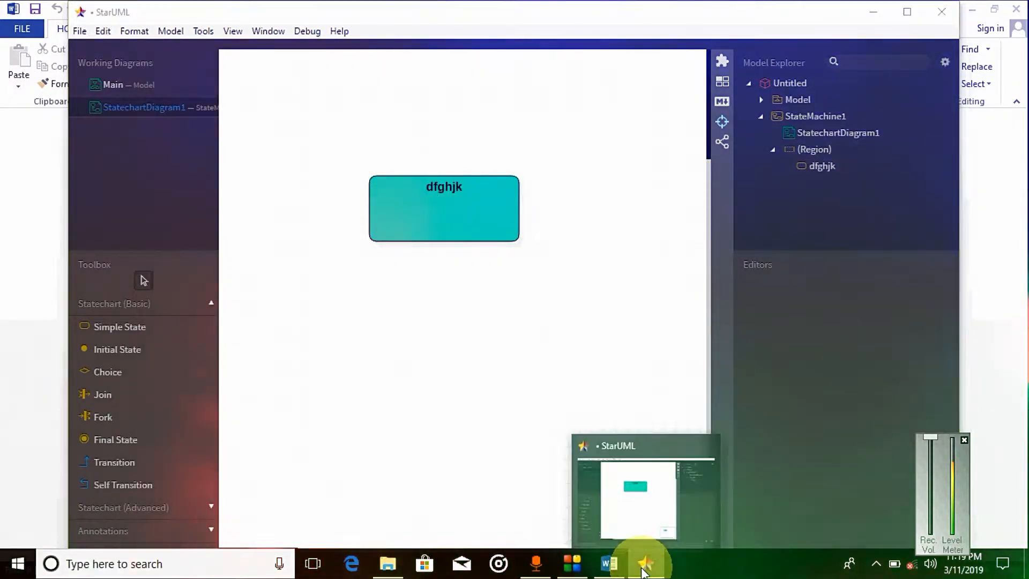
# Check the reference State Transition Diagram in Word, minimize Word and return to the statechart in StarUML.
pyautogui.click(645, 573)
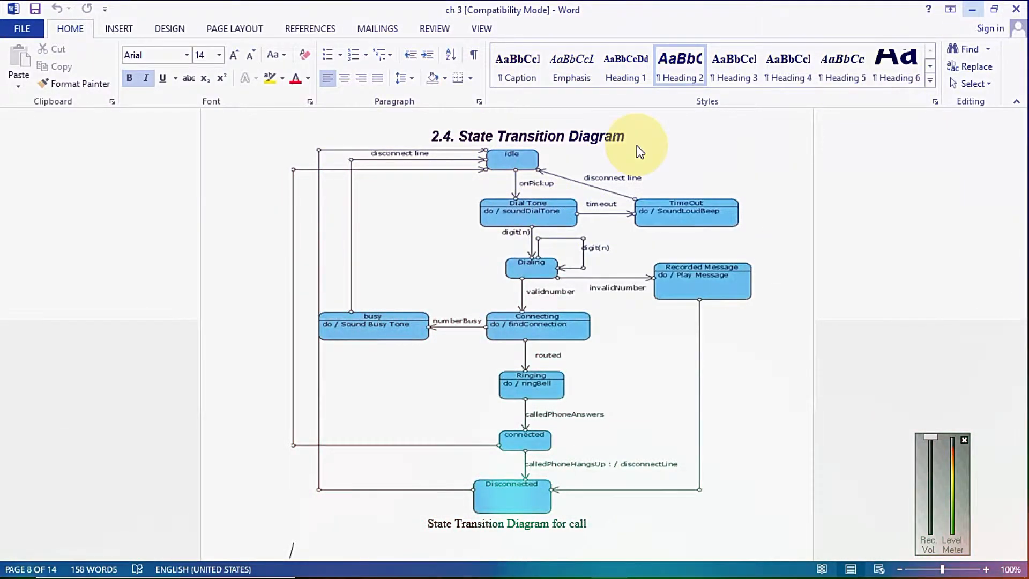
pyautogui.click(969, 9)
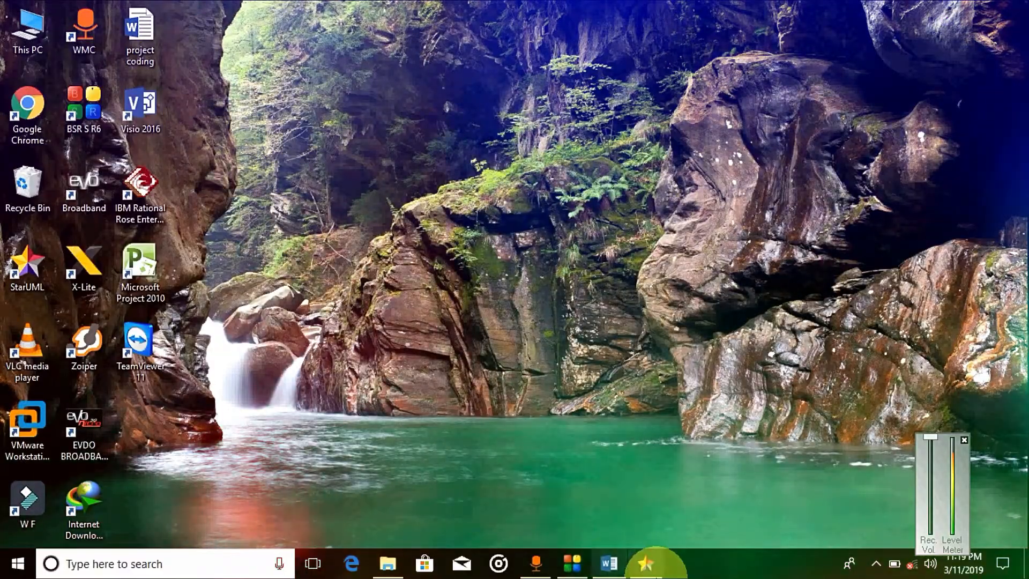
pyautogui.click(646, 563)
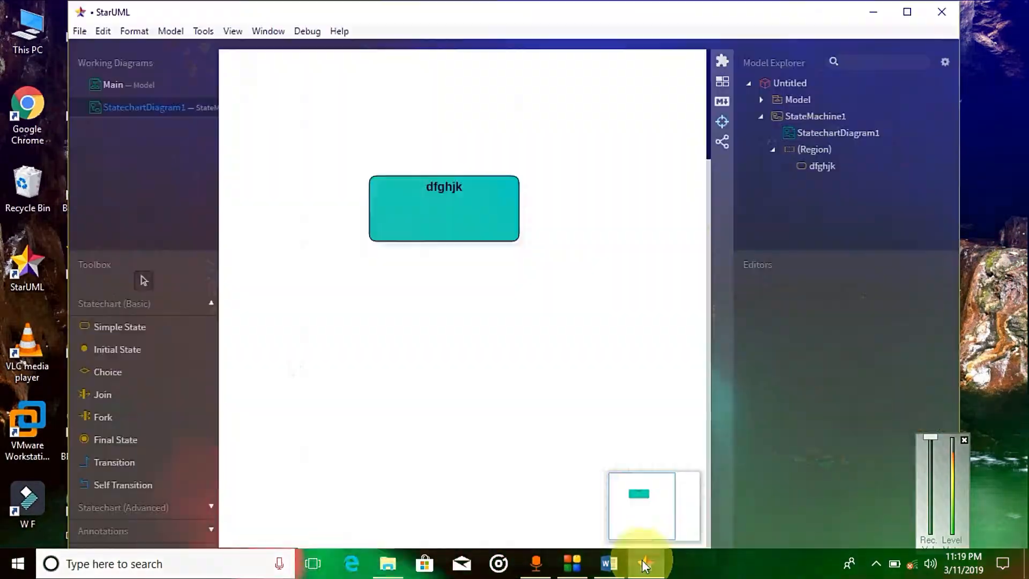
pyautogui.click(492, 335)
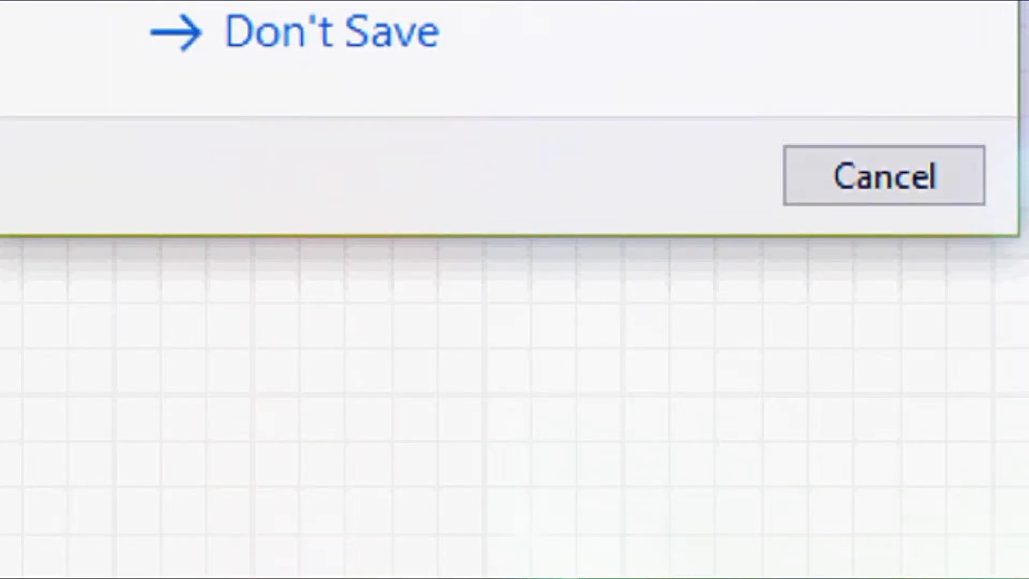
pyautogui.click(637, 204)
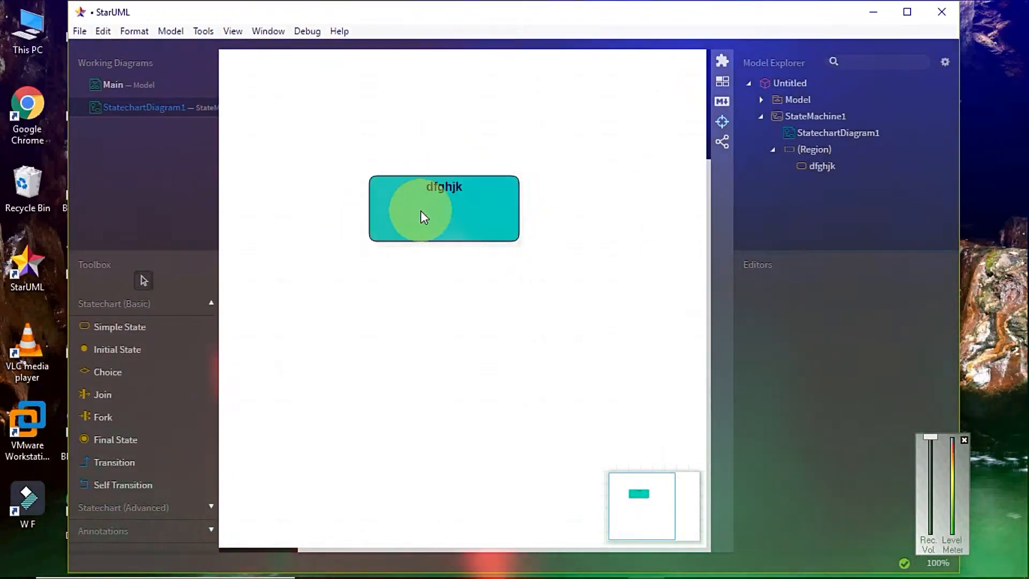
# Add a do activity of type OpaqueBehavior to the dfghjk state.
pyautogui.rightClick(454, 208)
pyautogui.moveTo(558, 224)
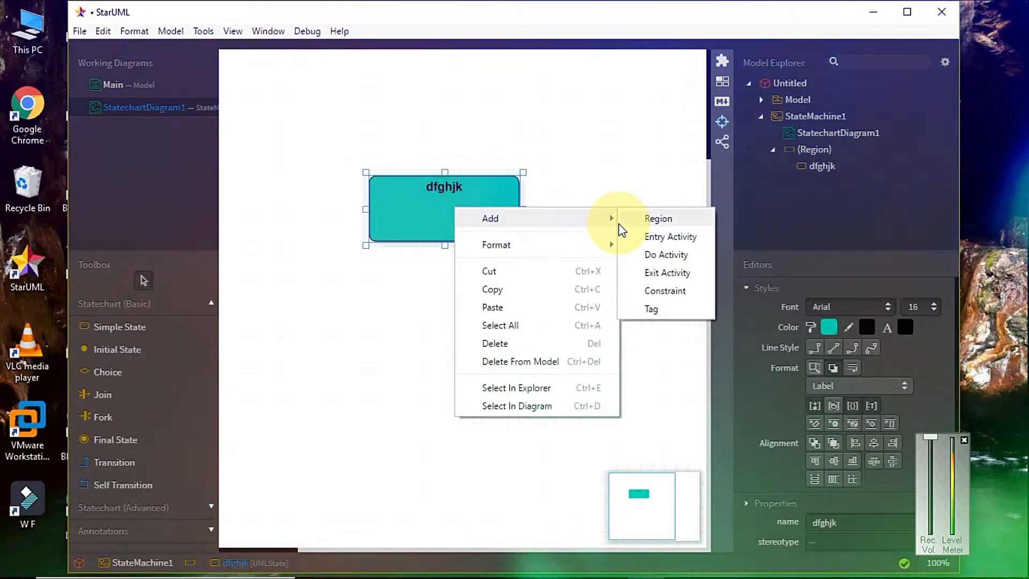
pyautogui.click(663, 263)
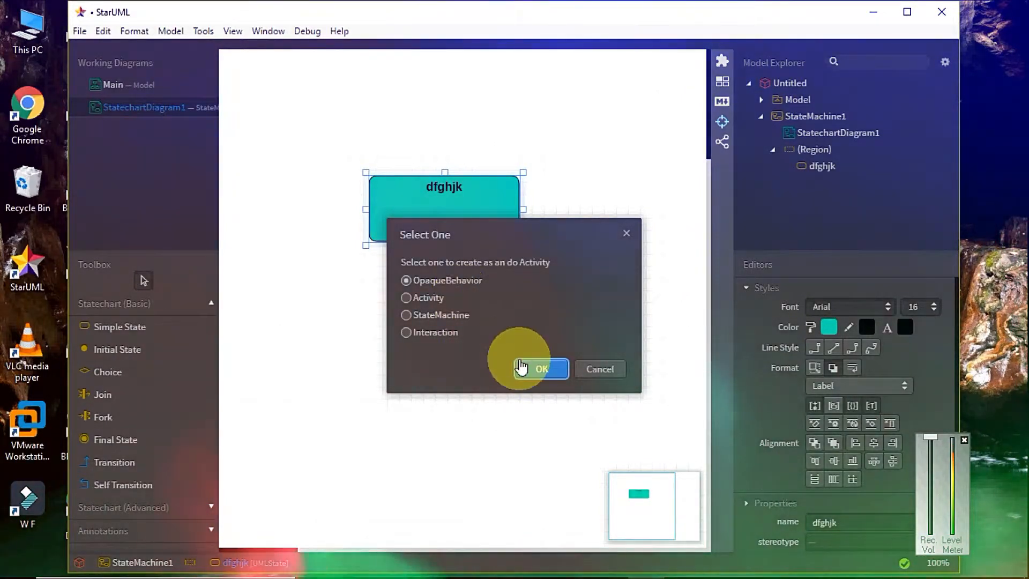
pyautogui.click(541, 368)
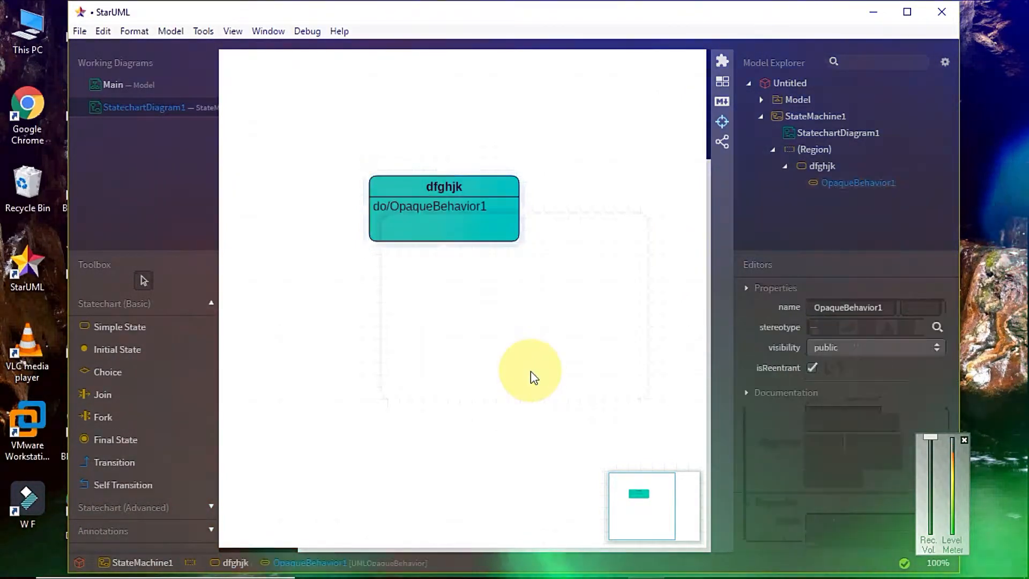
# Rename the state's do activity as dxfghj.
pyautogui.doubleClick(471, 210)
pyautogui.press('BackSpace')
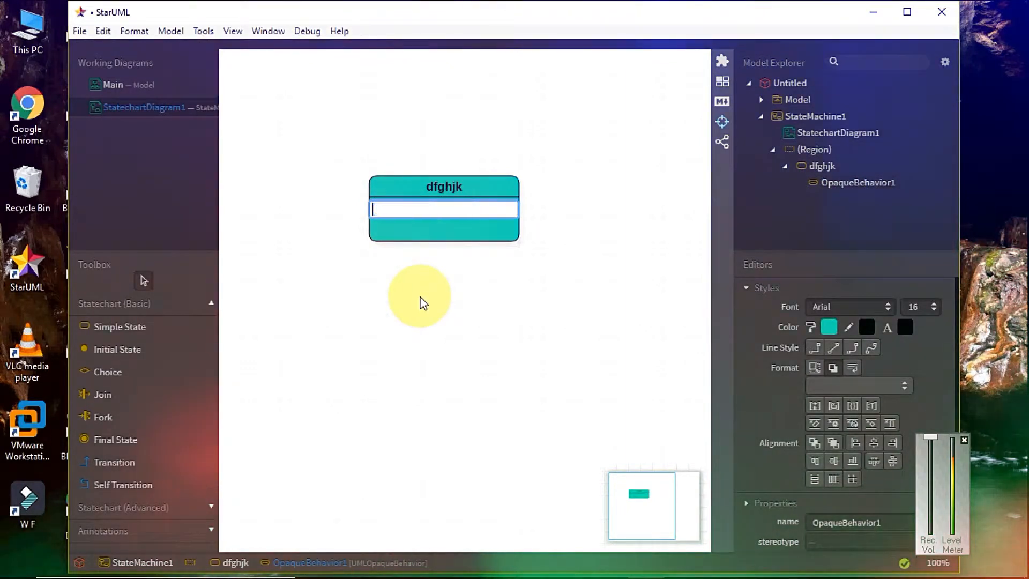
pyautogui.write('dxfghj')
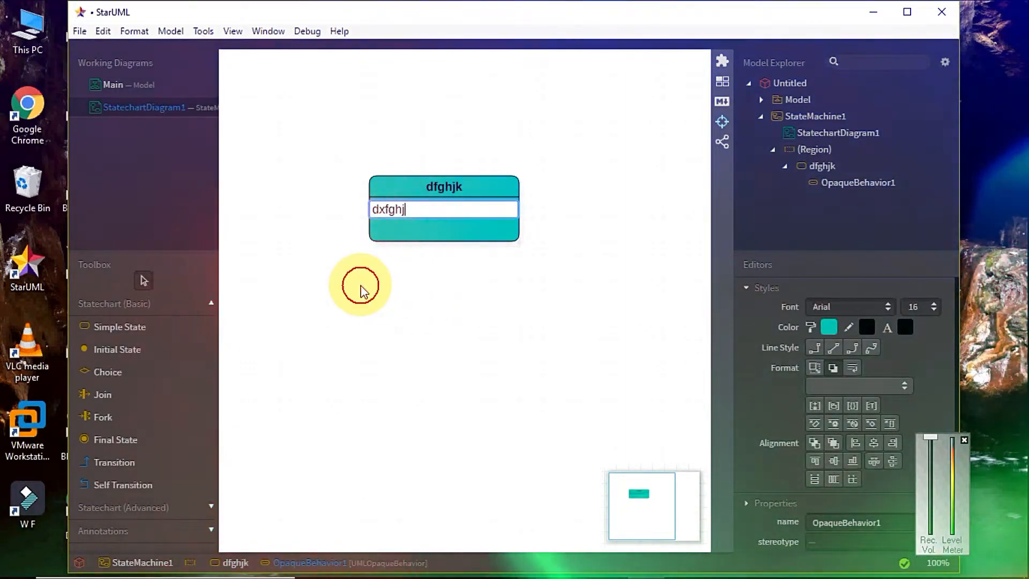
pyautogui.click(360, 288)
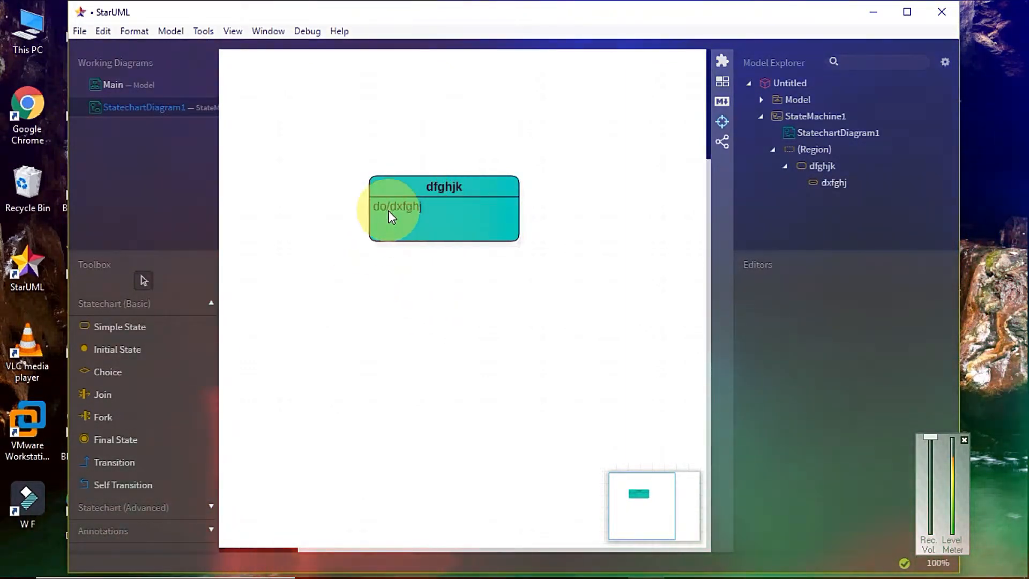
# Switch to Word and compare the new state with the reference State Transition Diagram.
pyautogui.moveTo(557, 577)
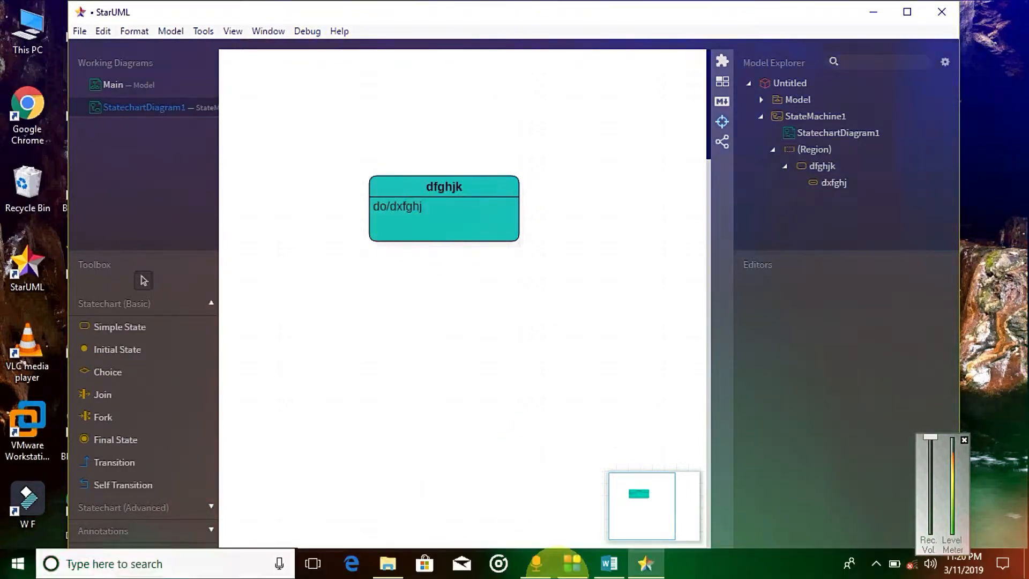
pyautogui.click(643, 572)
pyautogui.click(644, 570)
pyautogui.click(616, 571)
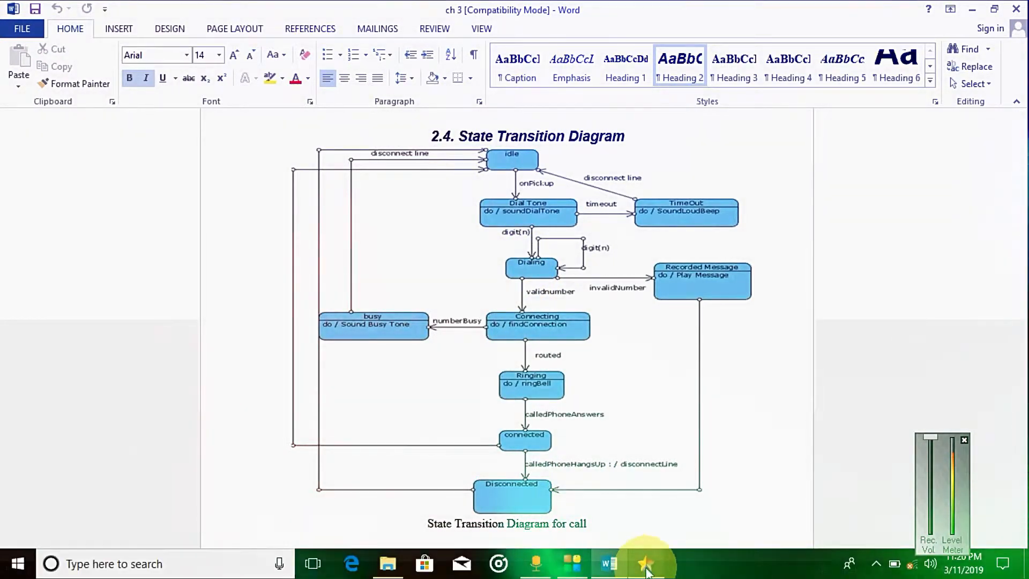
# Switch to StarUML and draw a second simple state below the dfghjk state, keeping its default name.
pyautogui.click(646, 563)
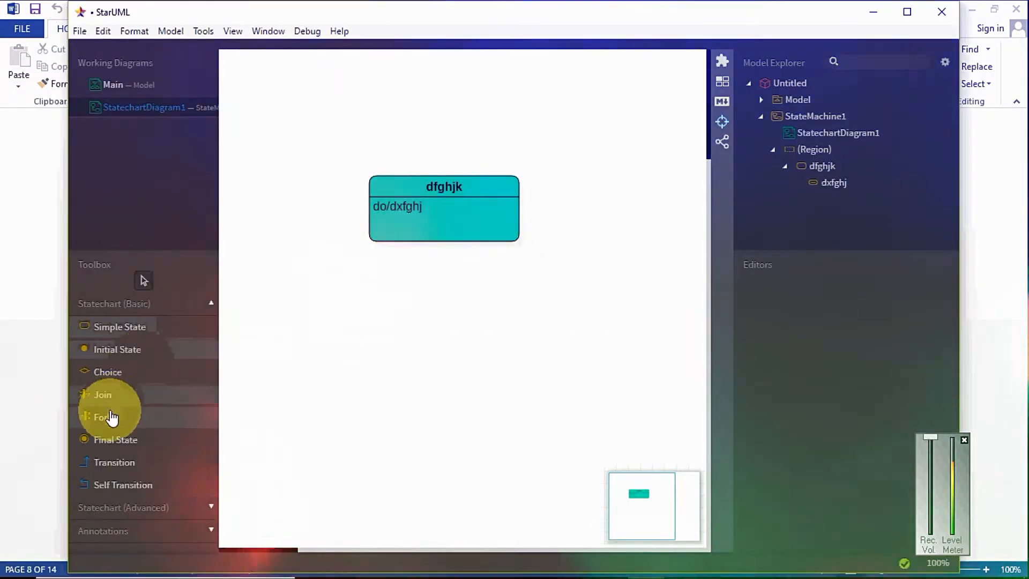
pyautogui.click(123, 333)
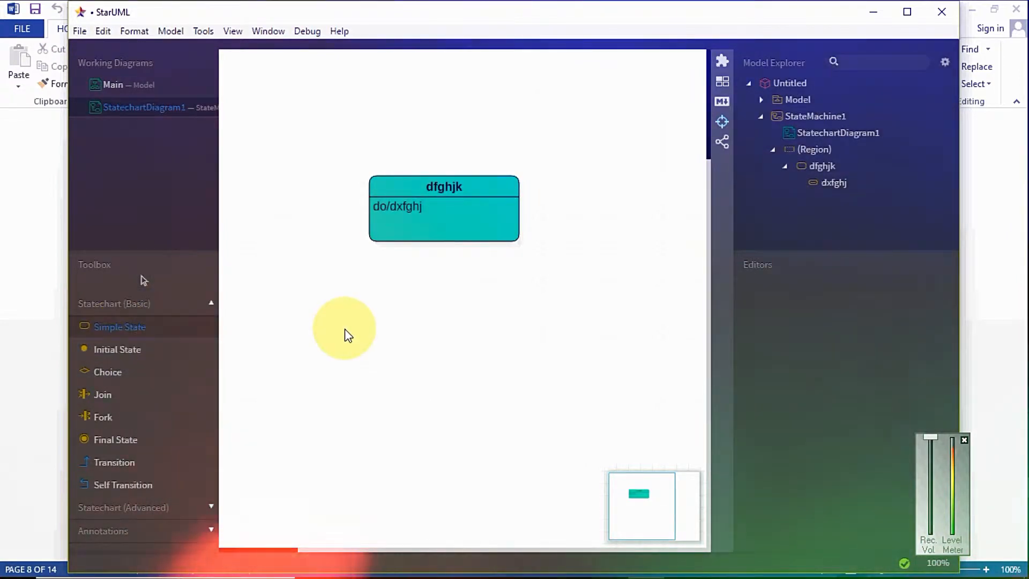
pyautogui.moveTo(364, 302); pyautogui.dragTo(584, 433)
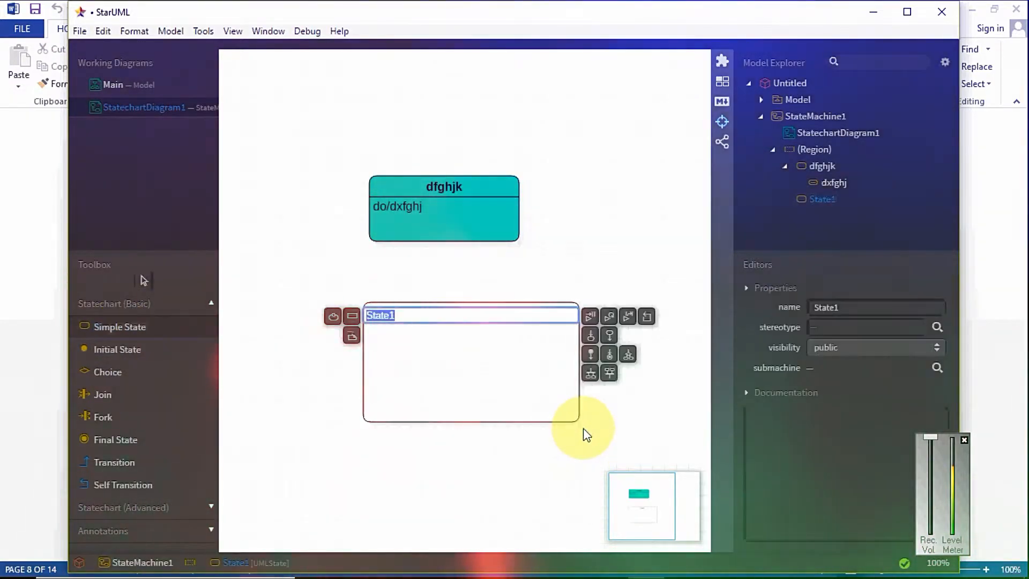
pyautogui.click(387, 294)
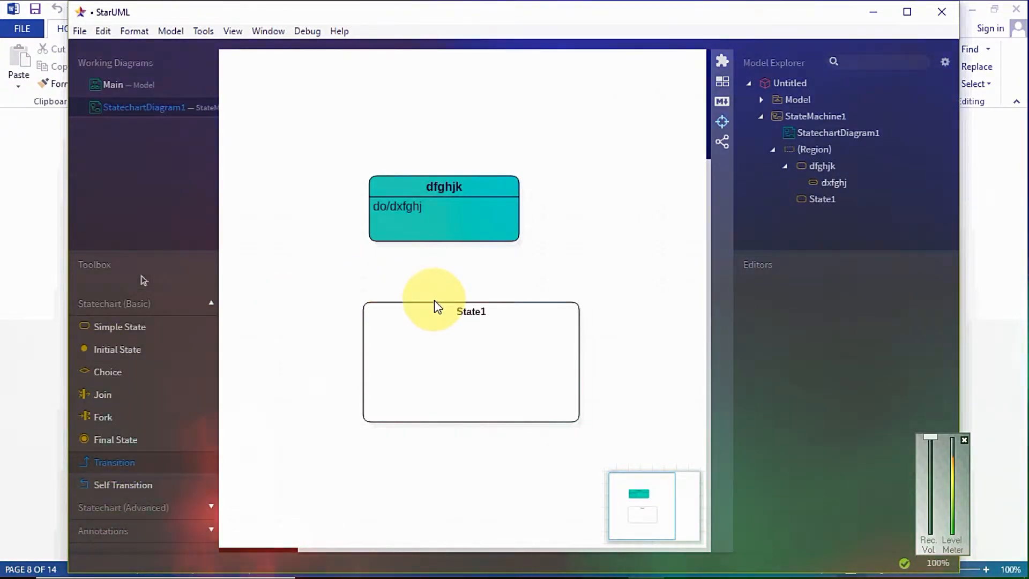
pyautogui.moveTo(433, 301); pyautogui.dragTo(429, 207)
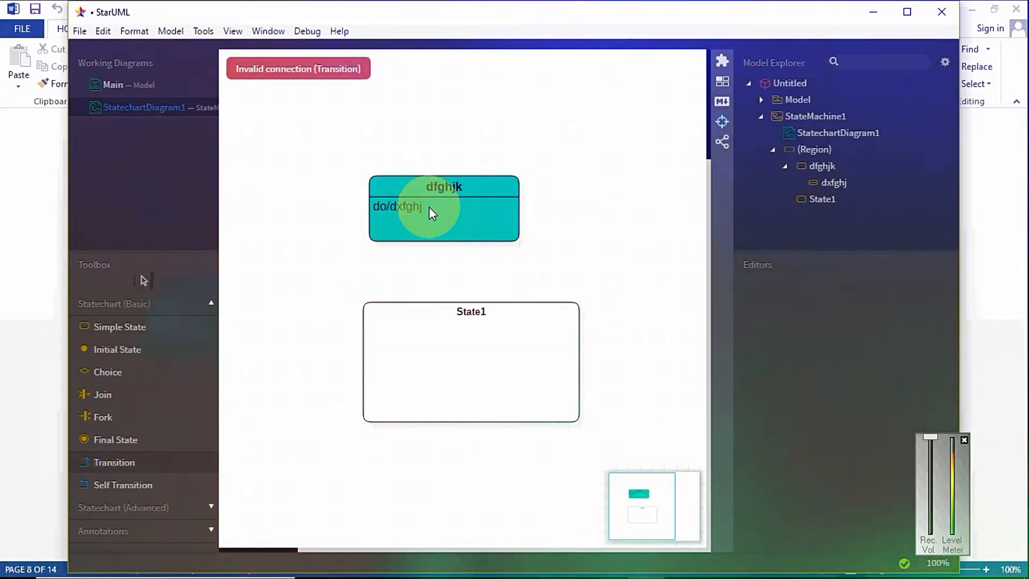
pyautogui.click(111, 459)
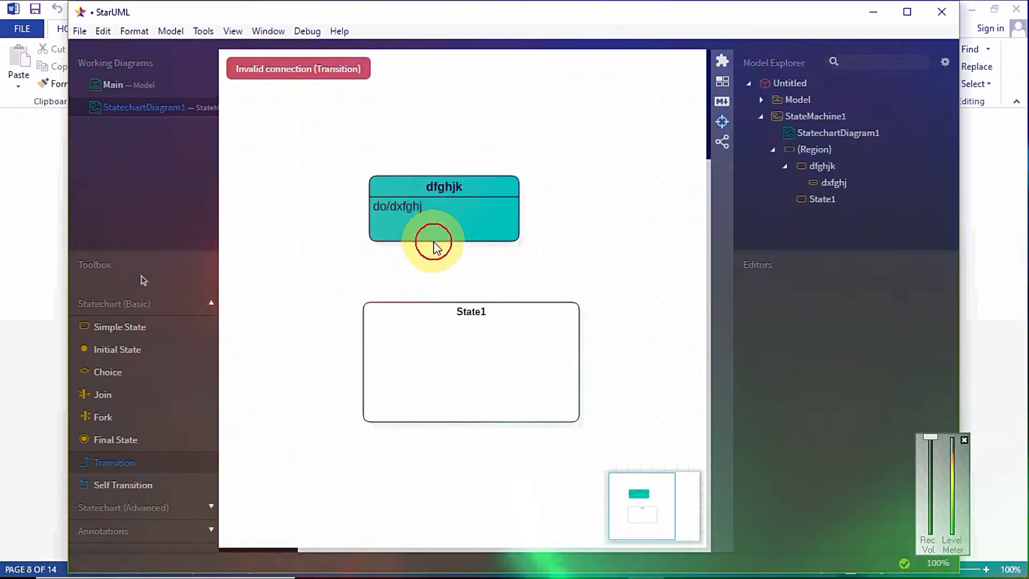
pyautogui.moveTo(433, 243); pyautogui.dragTo(429, 300)
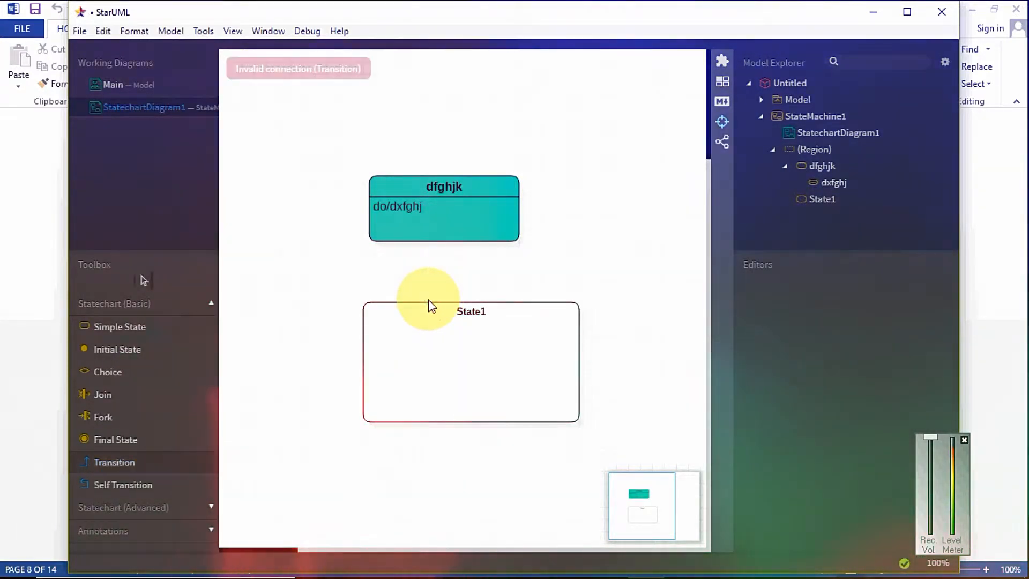
# Draw an unnamed transition from the dfghjk state to State1.
pyautogui.click(110, 462)
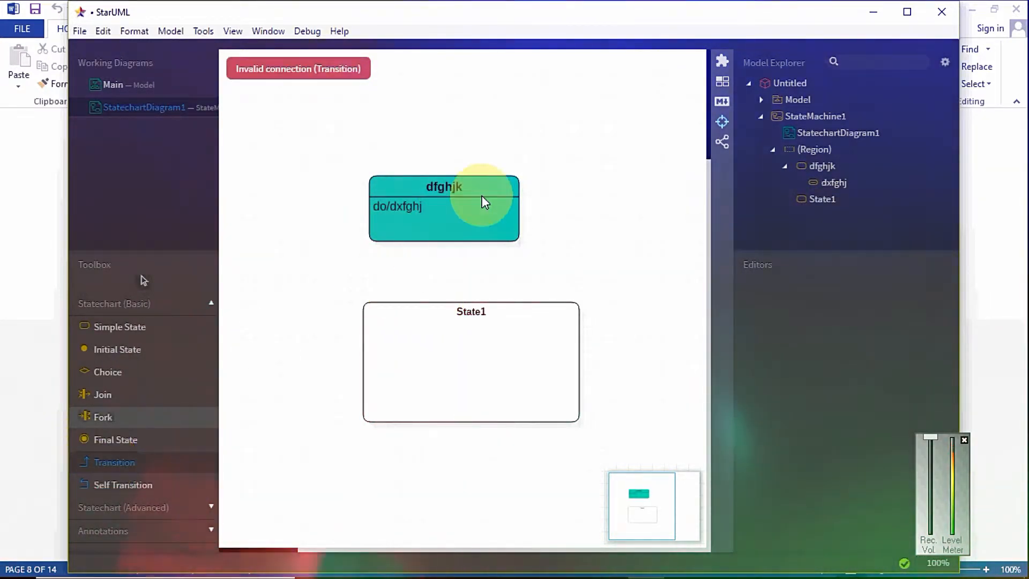
pyautogui.moveTo(485, 202); pyautogui.dragTo(467, 355)
pyautogui.click(385, 284)
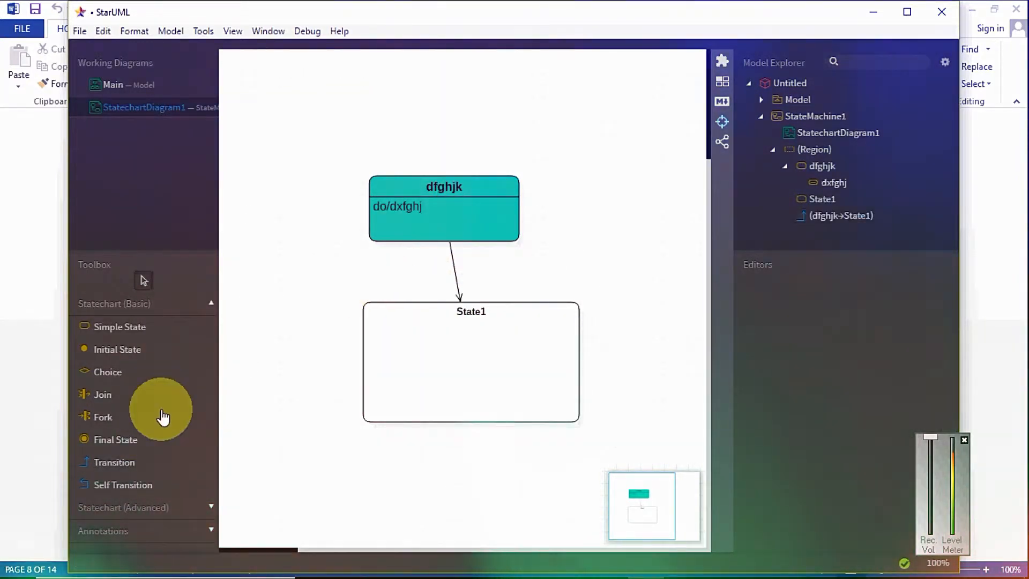
# Draw an unnamed return transition from State1 back to the dfghjk state.
pyautogui.click(107, 464)
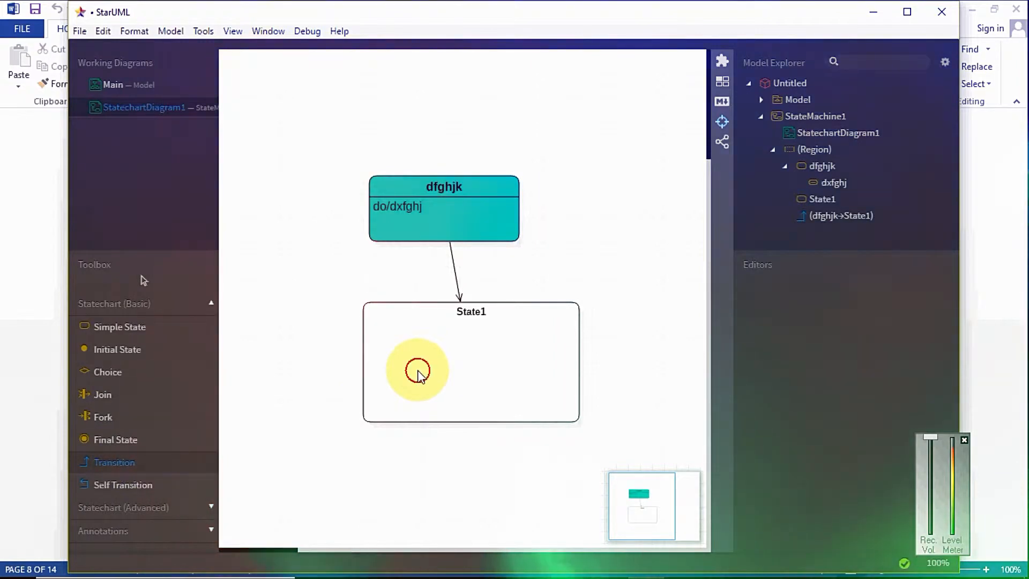
pyautogui.moveTo(411, 206); pyautogui.dragTo(407, 189)
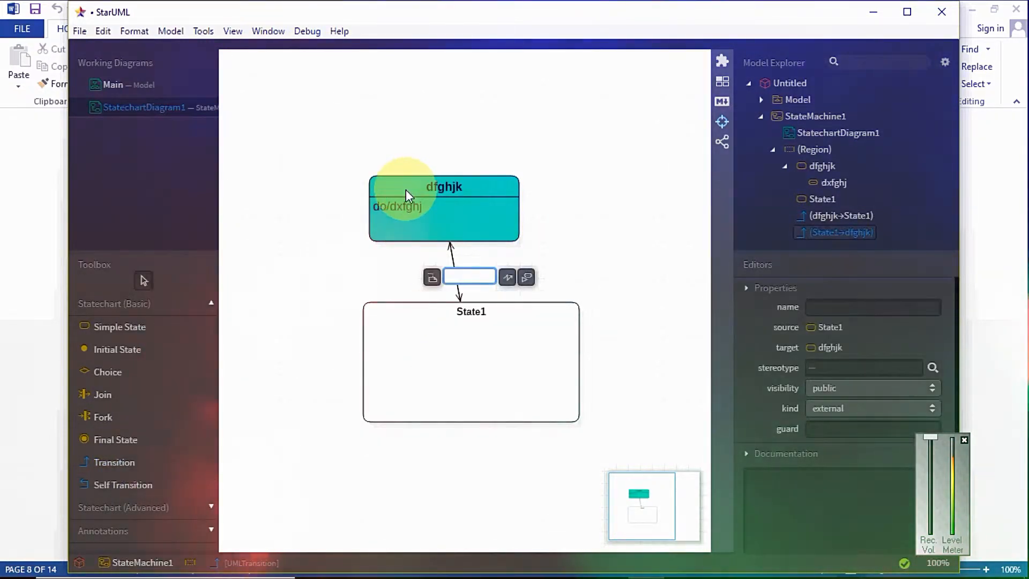
pyautogui.click(354, 272)
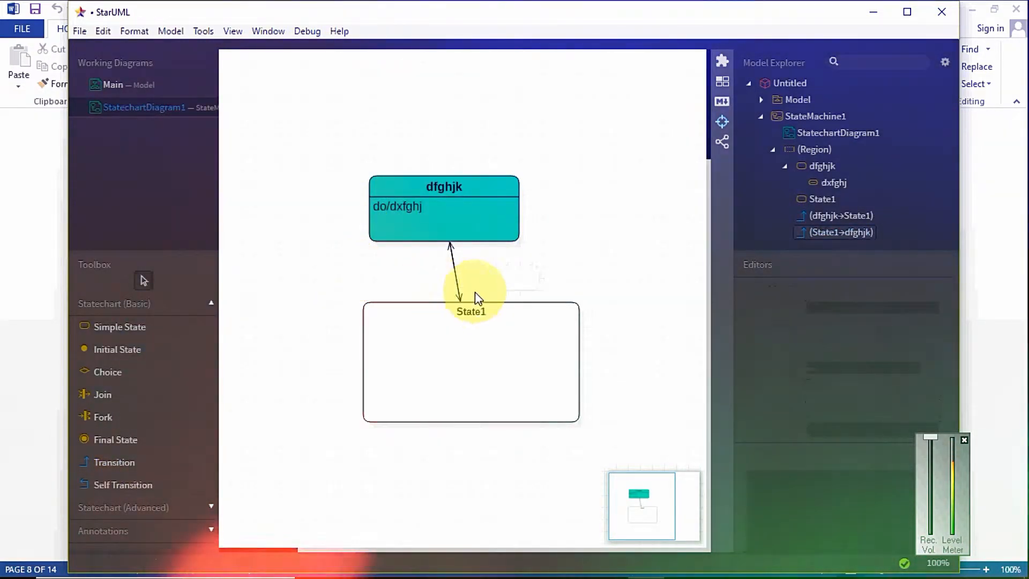
# Bend the State1-to-dfghjk transition outward so the two transitions between the states run separately.
pyautogui.click(457, 287)
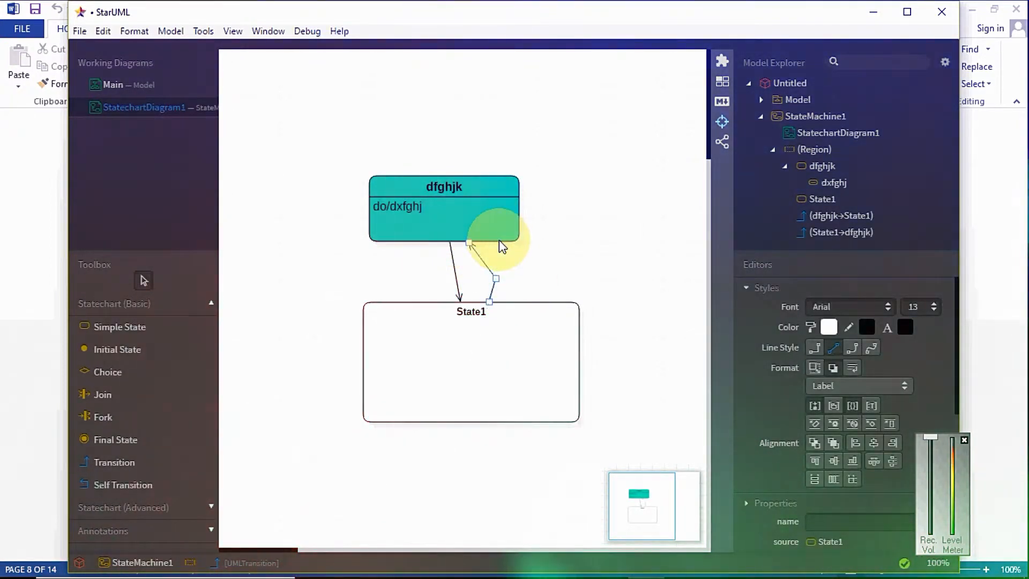
pyautogui.click(470, 241)
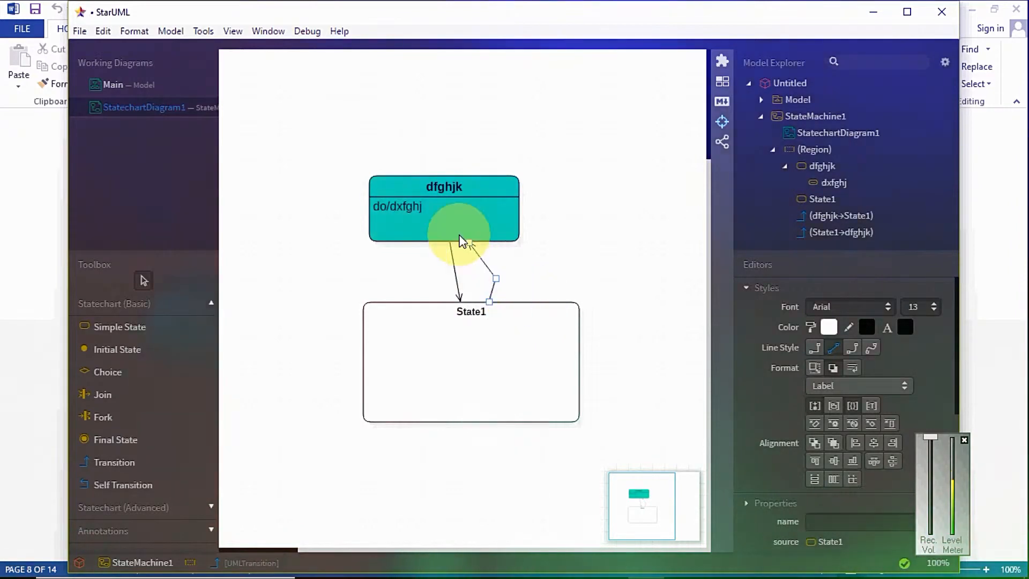
pyautogui.click(444, 212)
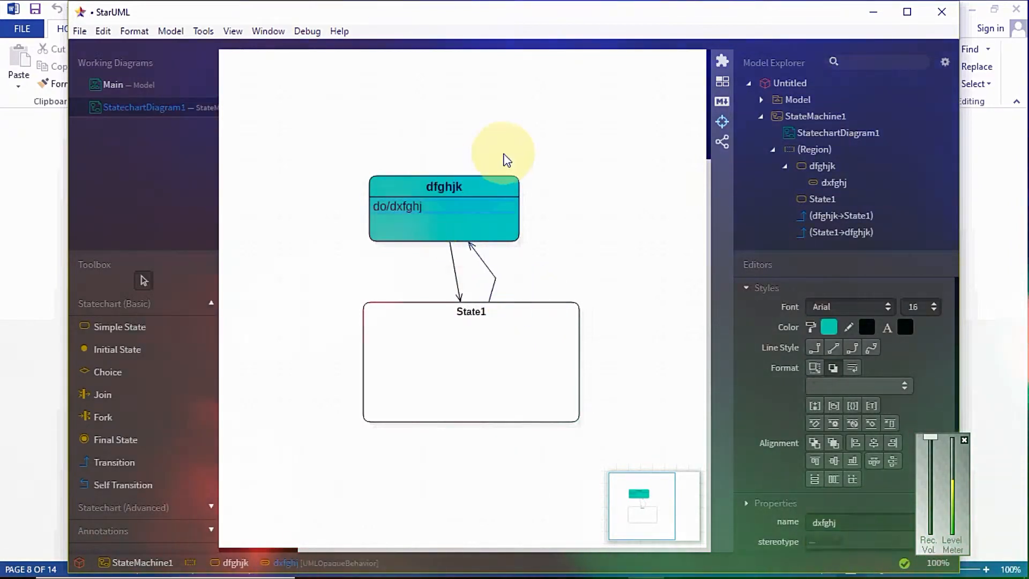
pyautogui.click(645, 235)
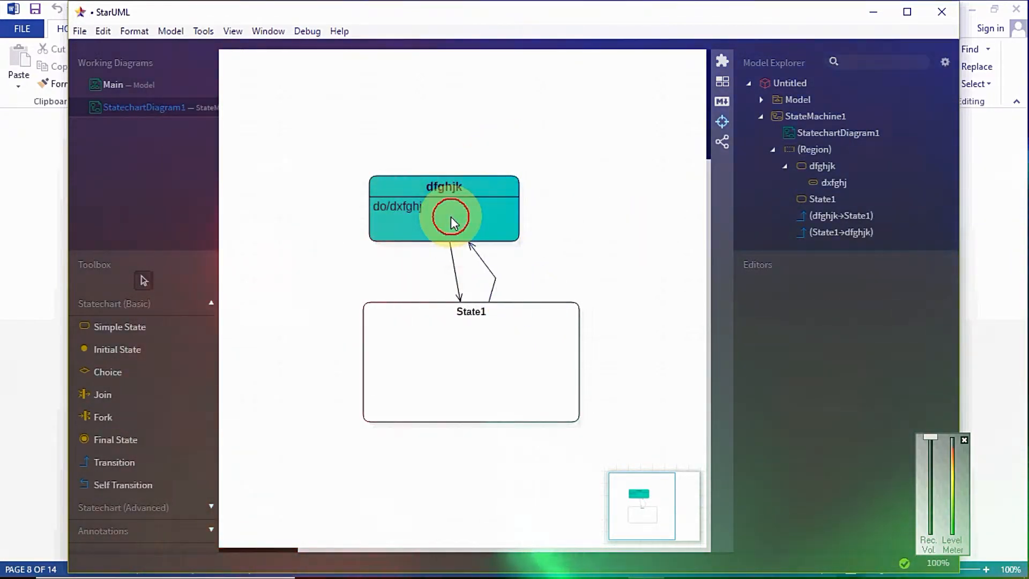
# Move the dfghjk state higher above State1 and slightly to its left.
pyautogui.moveTo(452, 221); pyautogui.dragTo(539, 144)
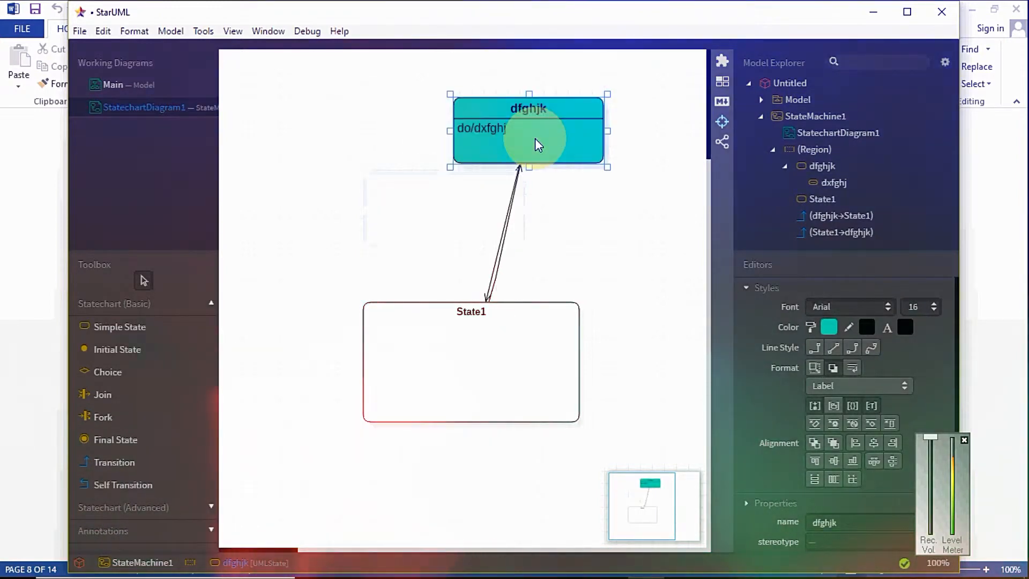
pyautogui.moveTo(380, 125); pyautogui.dragTo(379, 123)
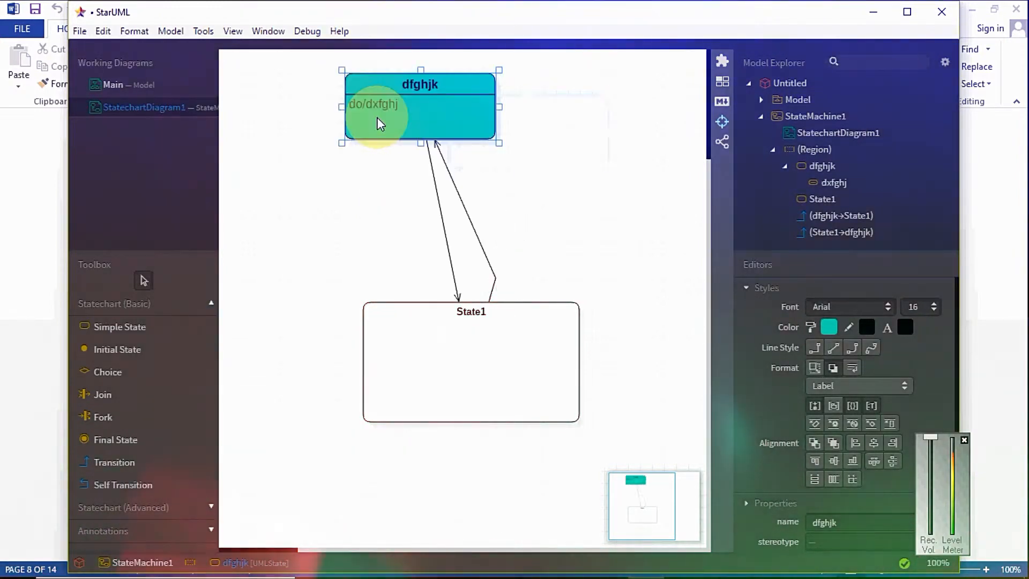
pyautogui.click(438, 160)
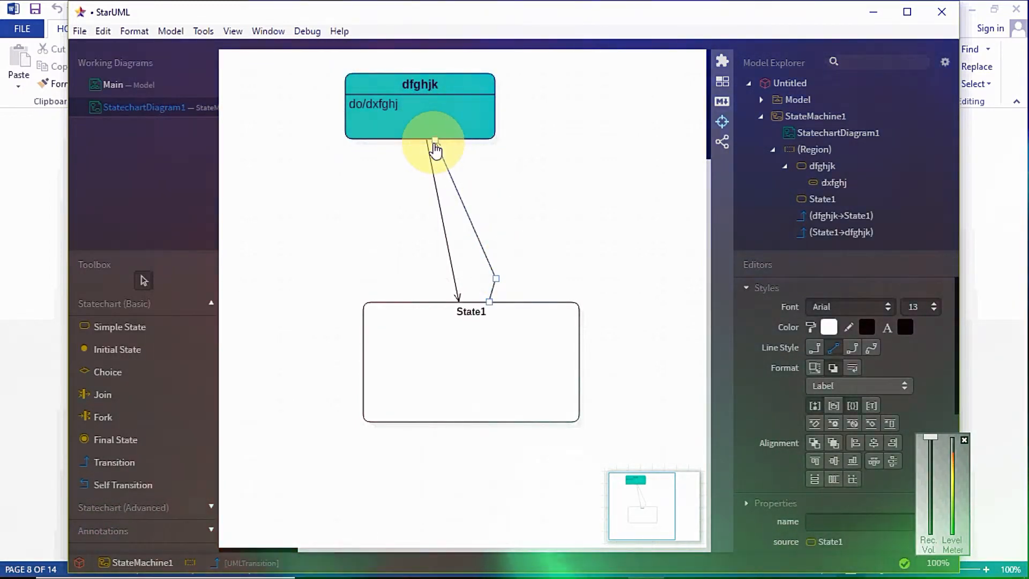
pyautogui.moveTo(472, 137); pyautogui.dragTo(473, 137)
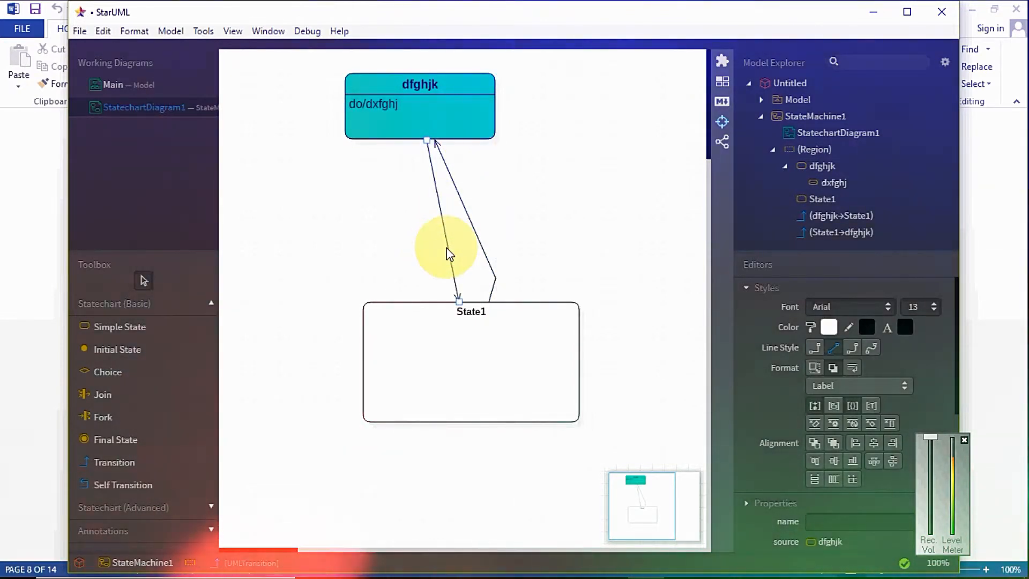
# Reroute the dfghjk-to-State1 transition with a bend on the right side of the return transition.
pyautogui.moveTo(450, 254); pyautogui.dragTo(399, 259)
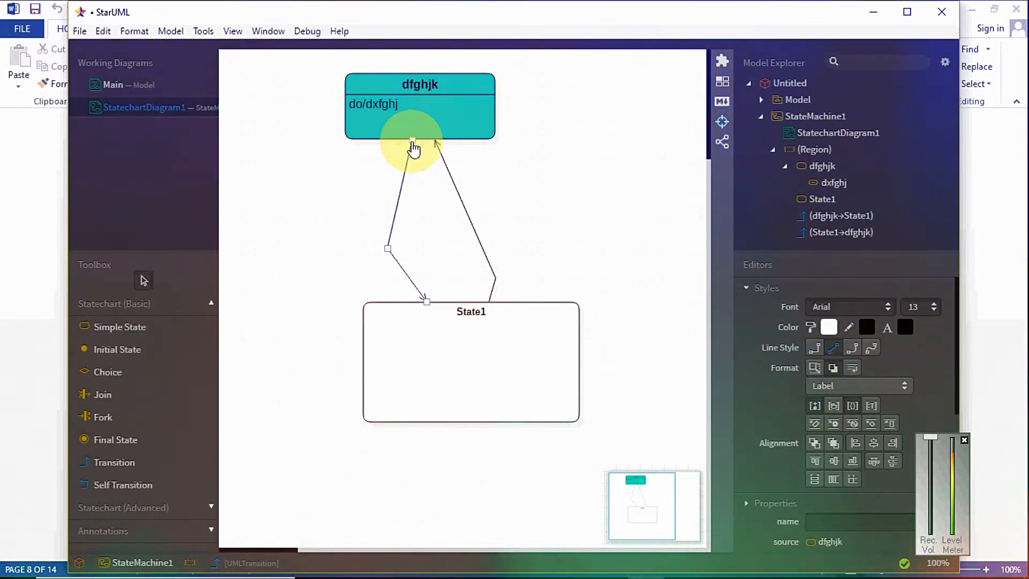
pyautogui.moveTo(412, 143); pyautogui.dragTo(398, 160)
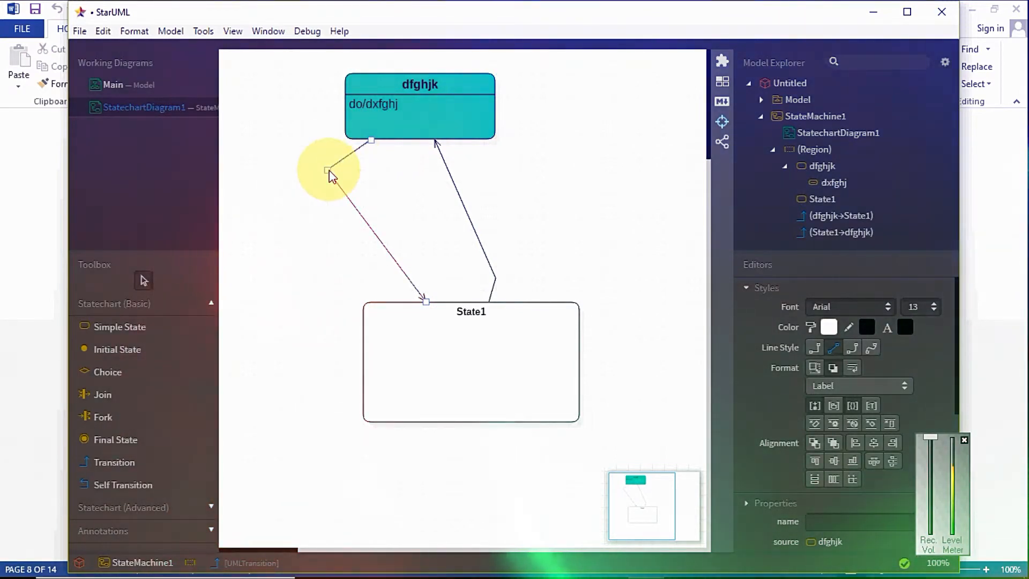
pyautogui.moveTo(331, 171); pyautogui.dragTo(298, 170)
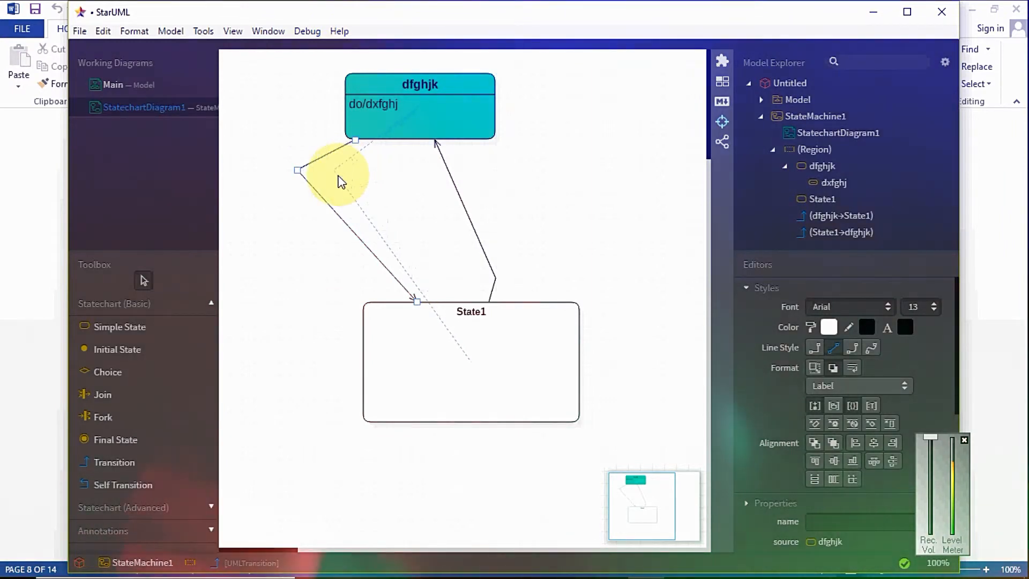
pyautogui.moveTo(387, 237); pyautogui.dragTo(582, 285)
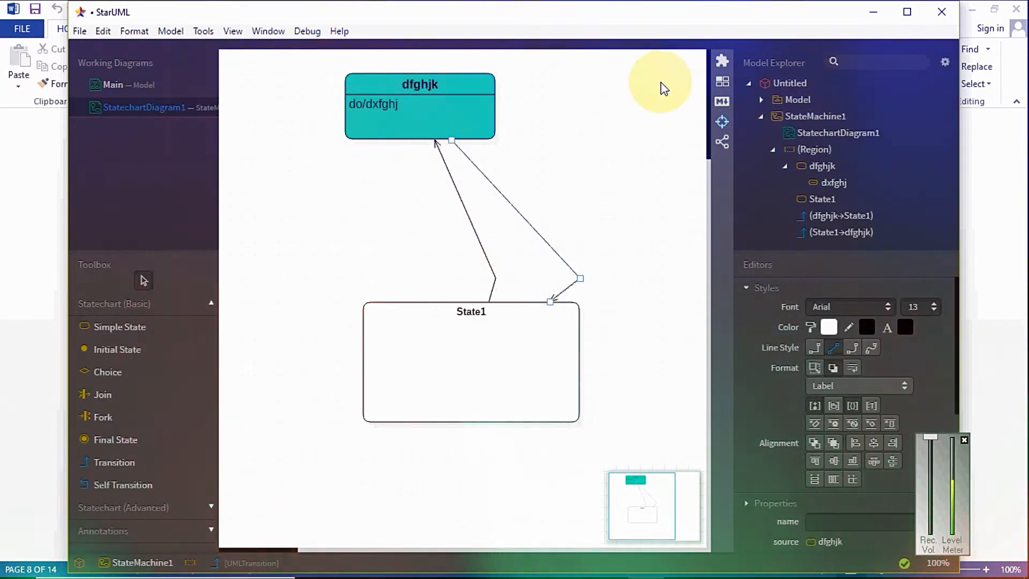
# Delete the dfghjk state and State1 from the statechart canvas.
pyautogui.doubleClick(457, 109)
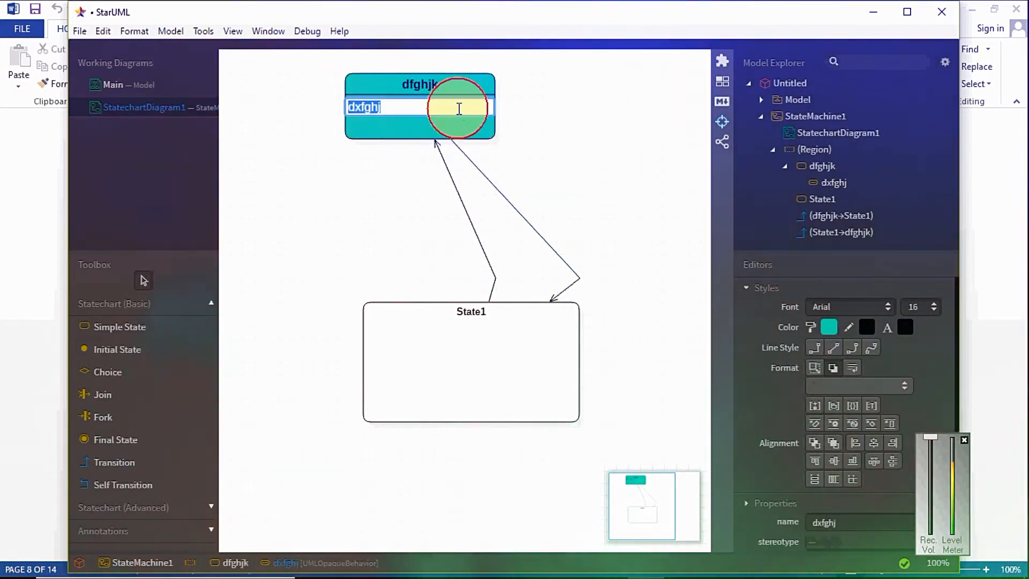
pyautogui.click(485, 134)
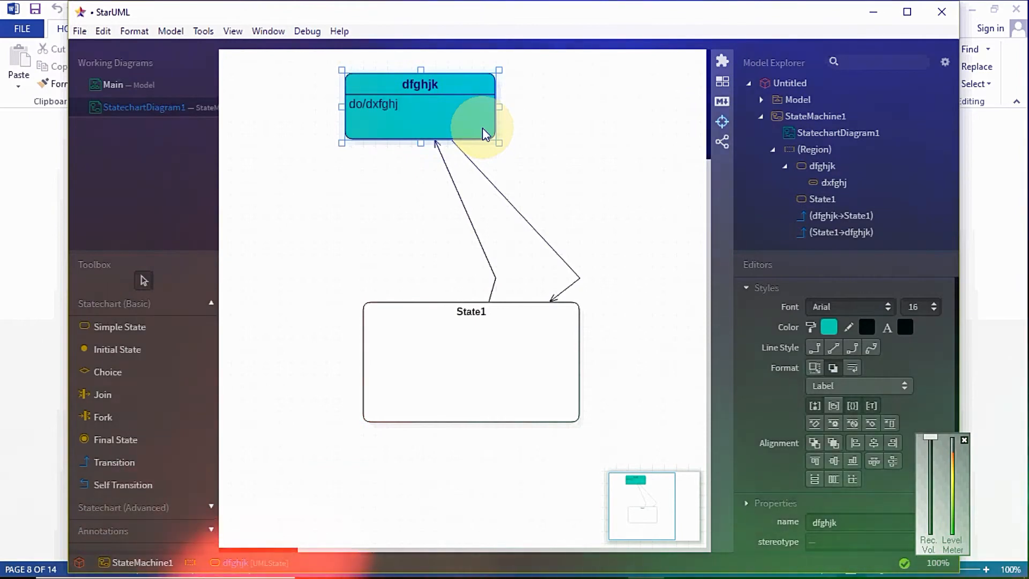
pyautogui.press('Delete')
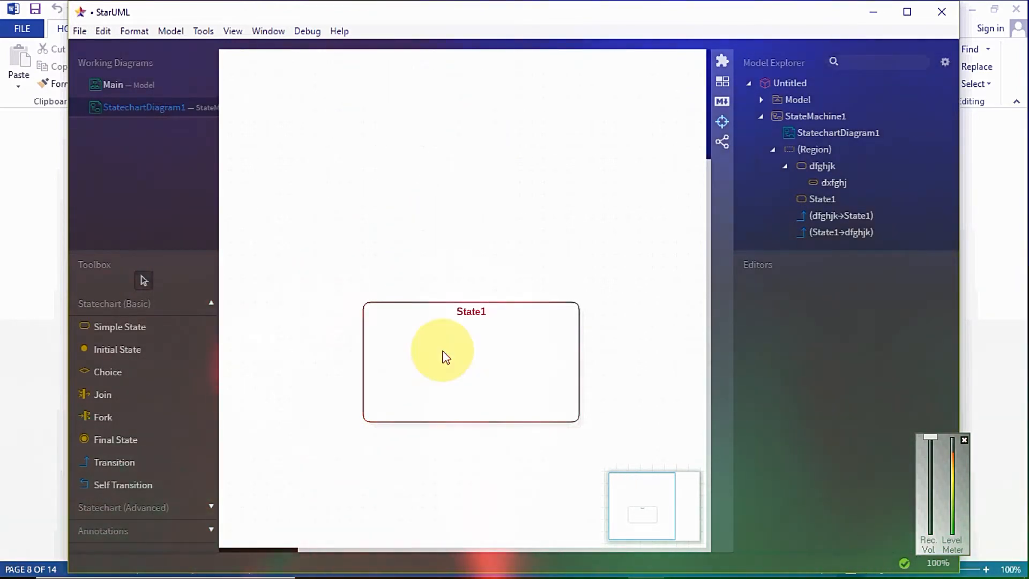
pyautogui.click(445, 358)
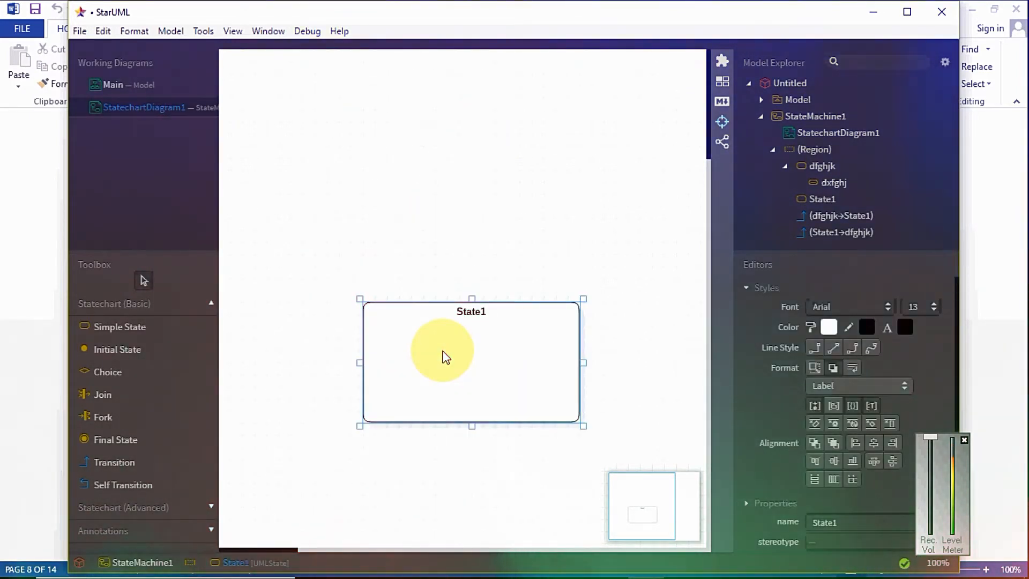
pyautogui.press('Delete')
# Look at the image formats available for exporting the diagram, including JPEG.
pyautogui.click(80, 31)
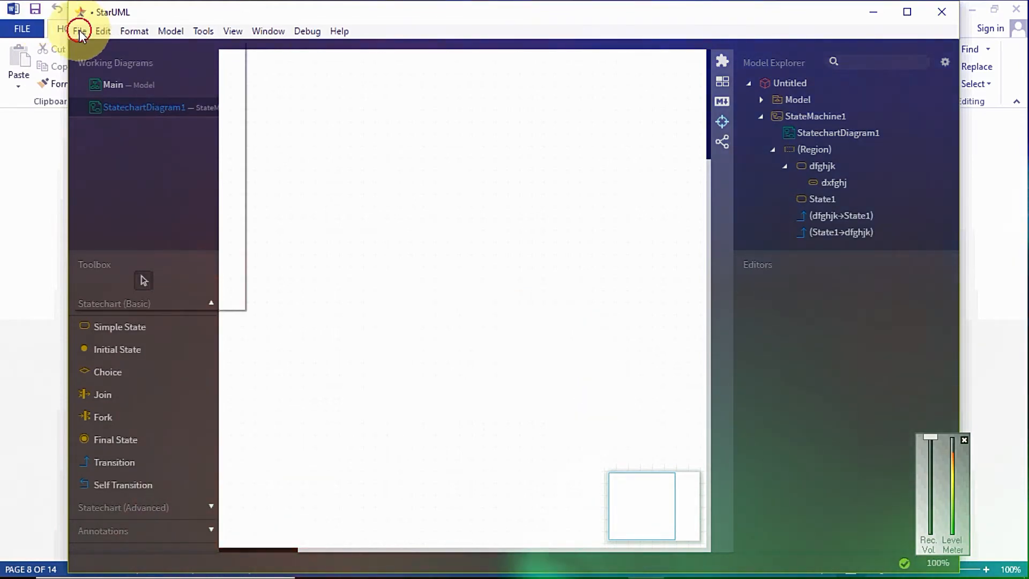
pyautogui.moveTo(197, 219)
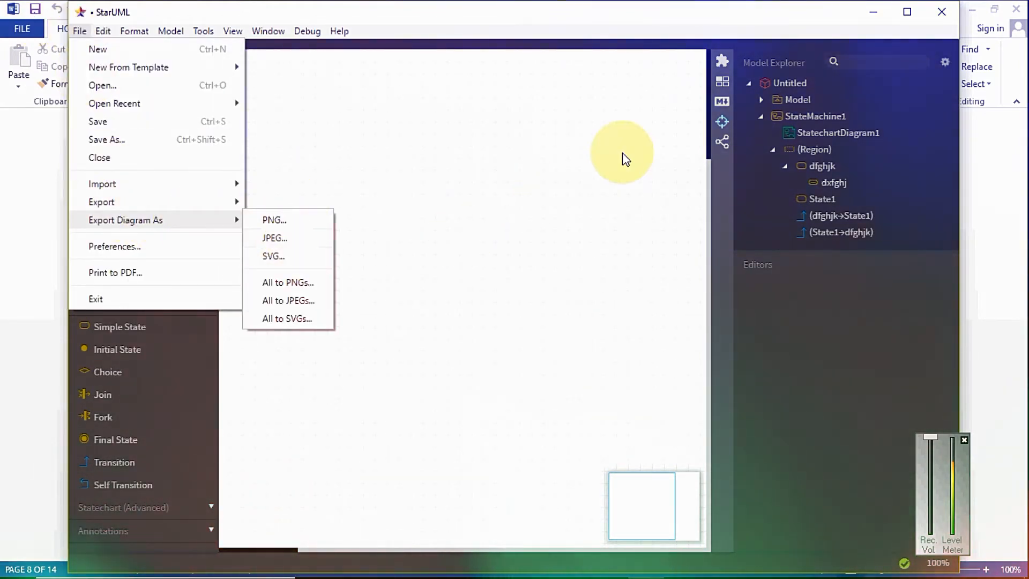
pyautogui.click(288, 237)
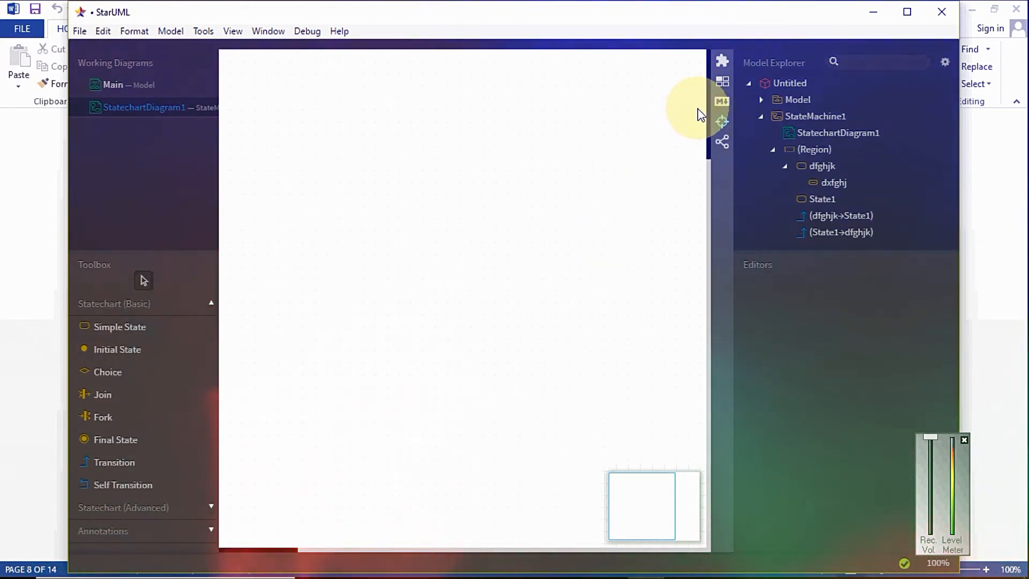
# Close StarUML.
pyautogui.click(942, 12)
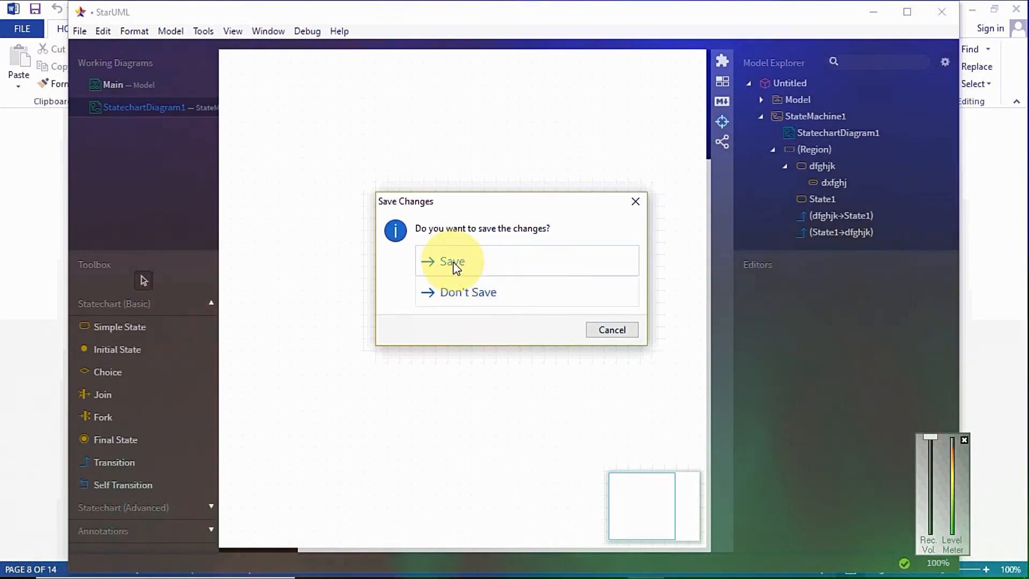